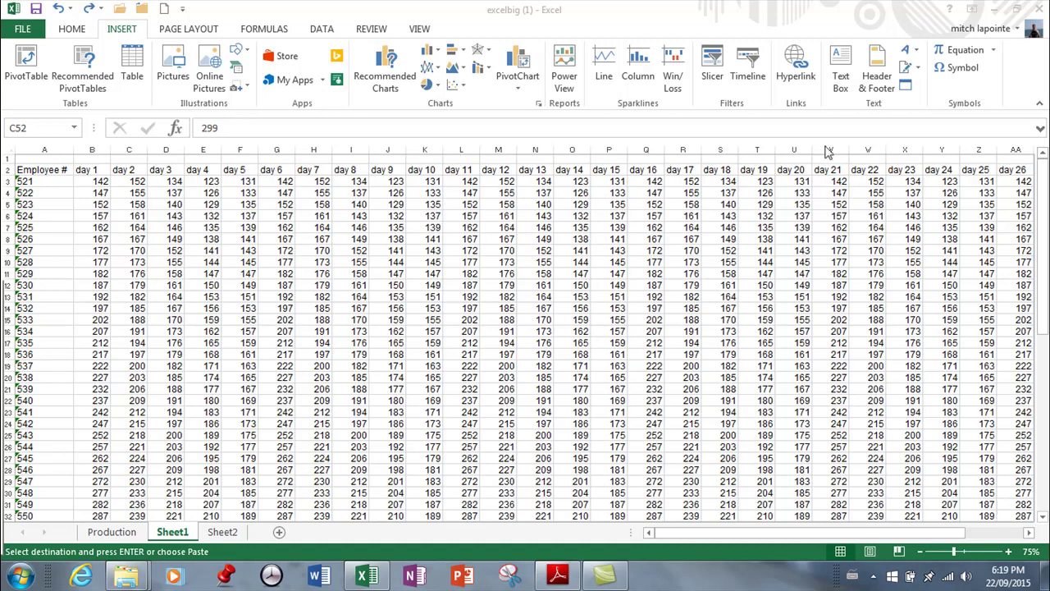
# Copy the whole employee table on the Production sheet, from the Employee # header in A4 through the Week Totals row and Low column.
pyautogui.click(71, 30)
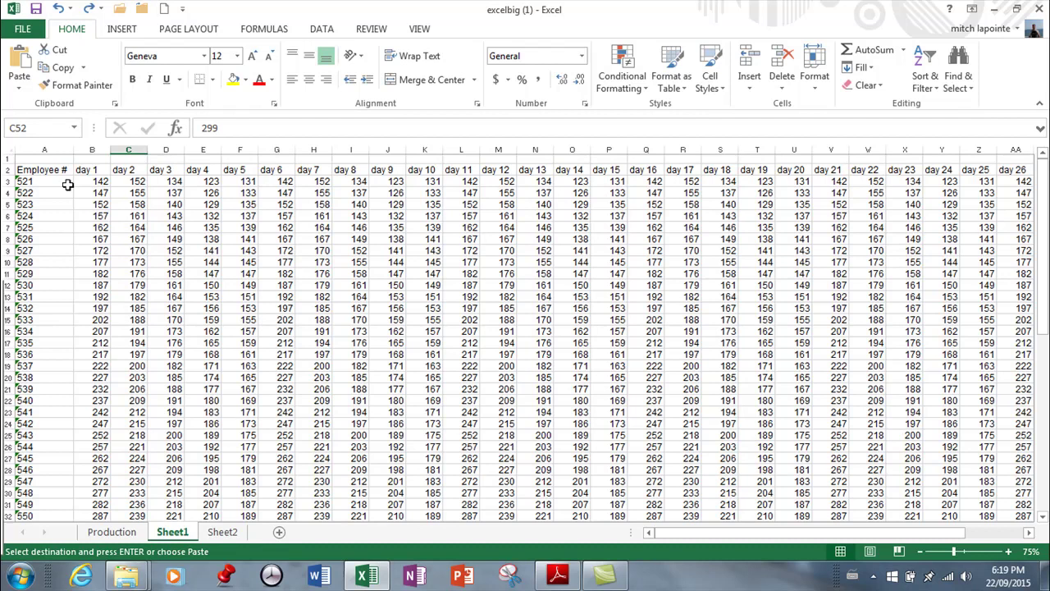
pyautogui.click(97, 533)
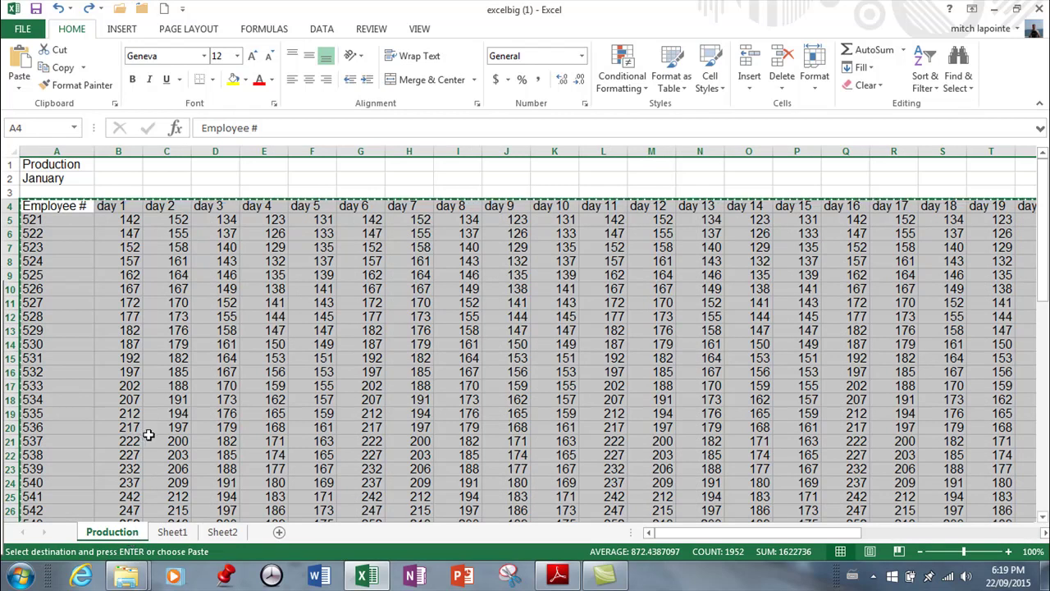
pyautogui.press('Escape')
pyautogui.moveTo(94, 206); pyautogui.dragTo(230, 211)
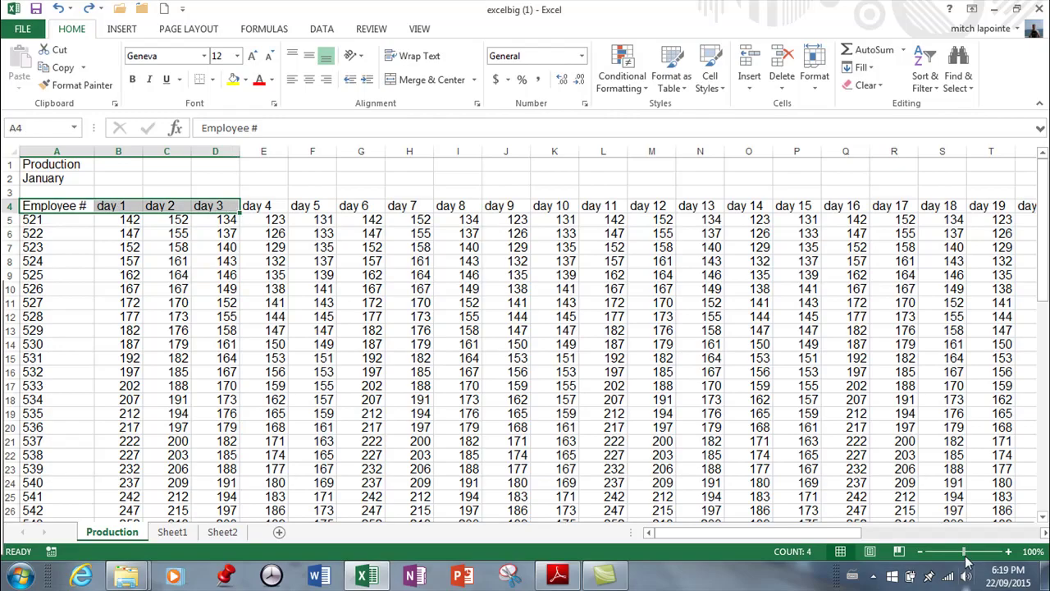
pyautogui.moveTo(964, 552); pyautogui.dragTo(950, 558)
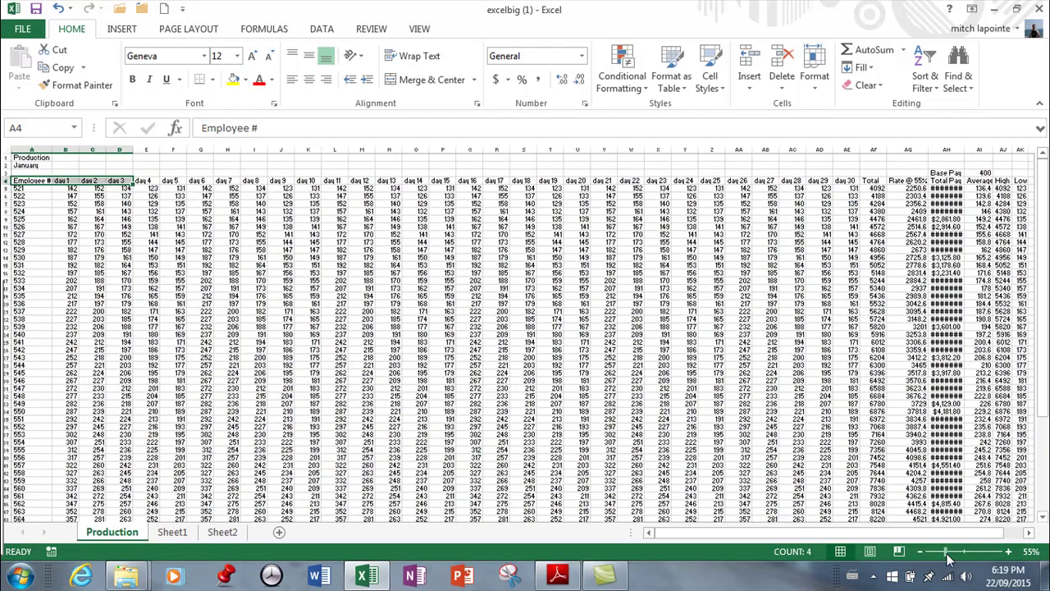
pyautogui.click(386, 178)
pyautogui.moveTo(31, 180); pyautogui.dragTo(1019, 485)
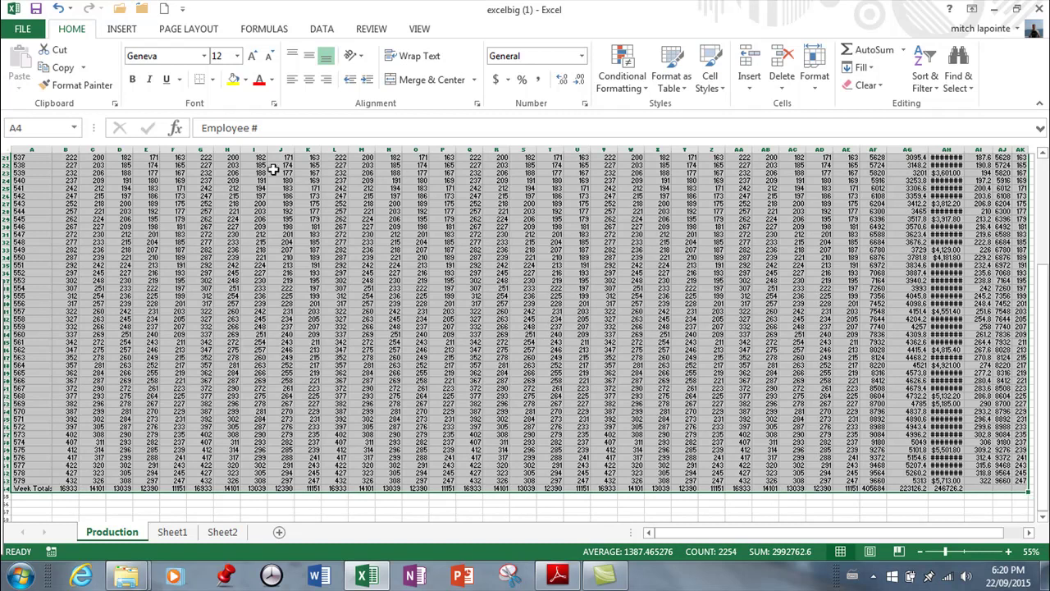
pyautogui.click(64, 68)
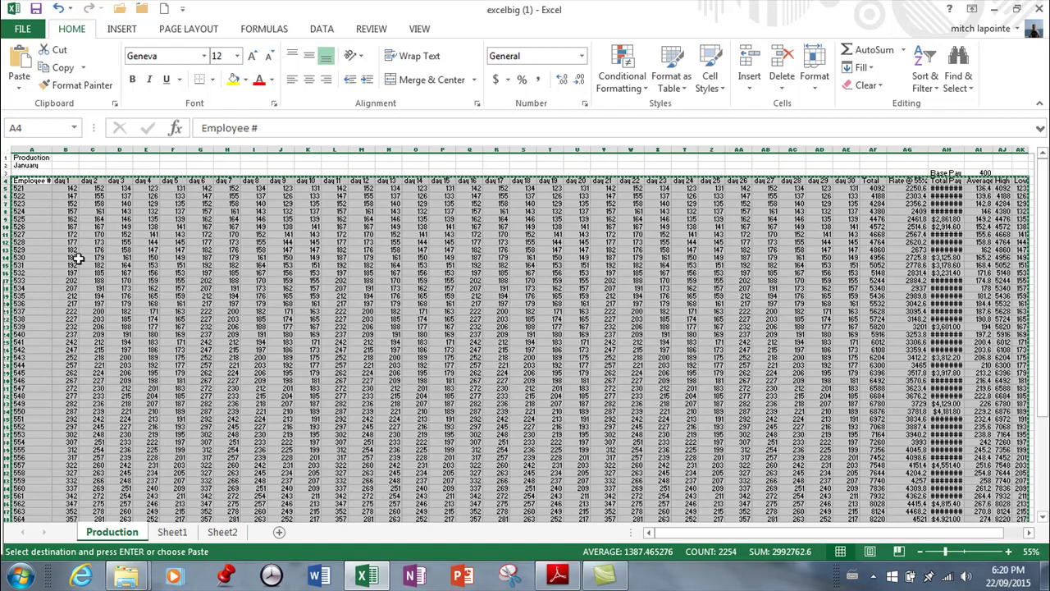
# Paste the copied Production table into Sheet2 starting at cell A4.
pyautogui.click(220, 534)
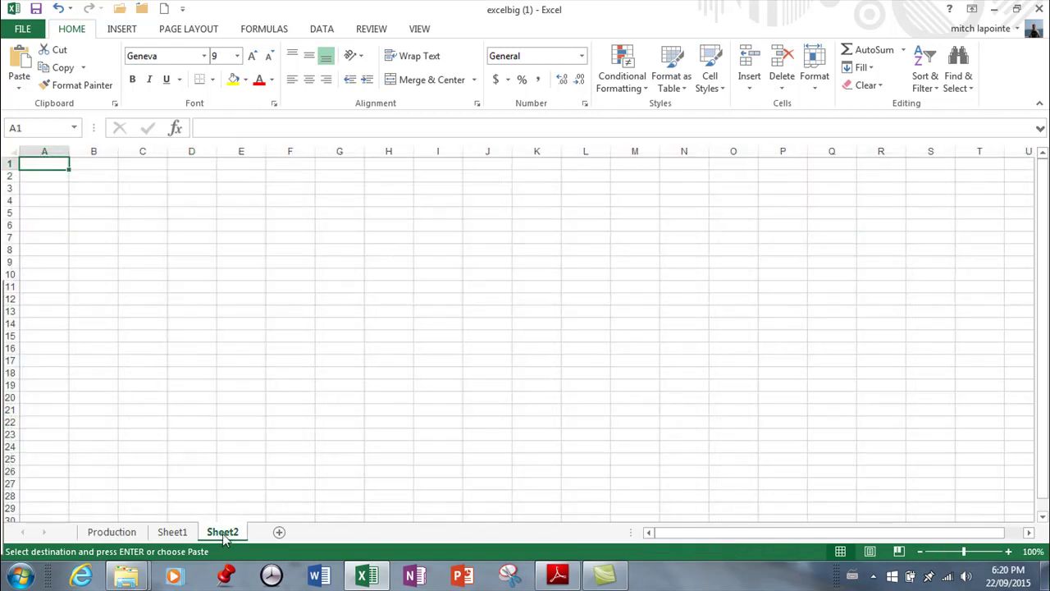
pyautogui.click(46, 201)
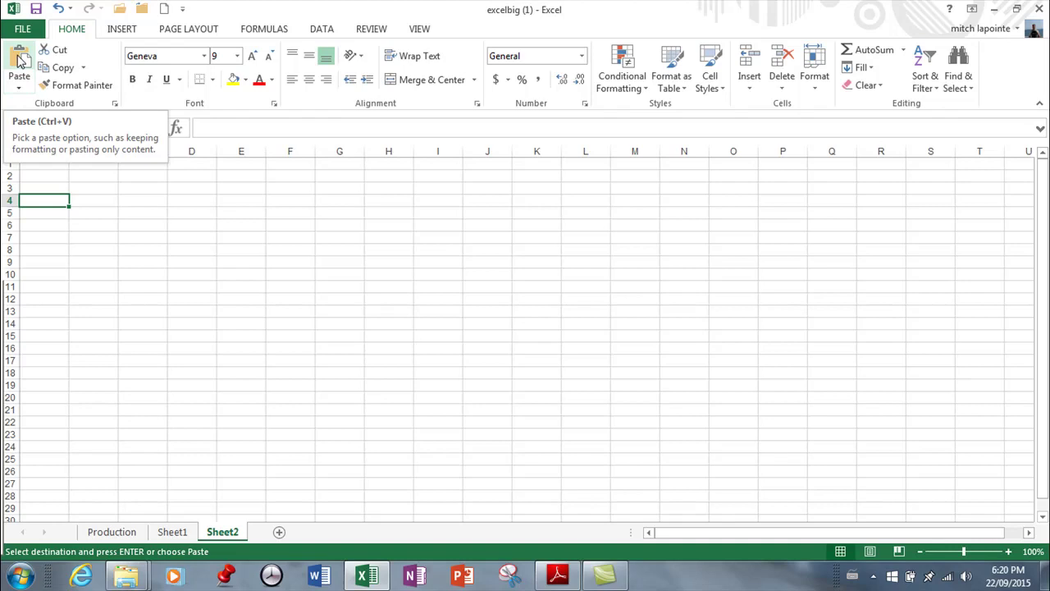
pyautogui.click(18, 89)
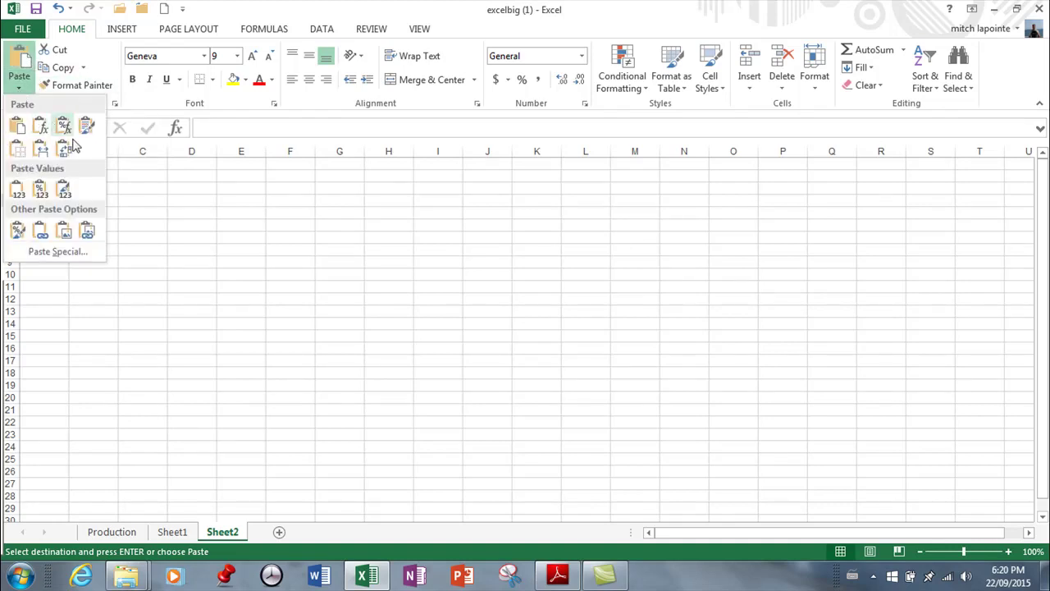
pyautogui.click(47, 251)
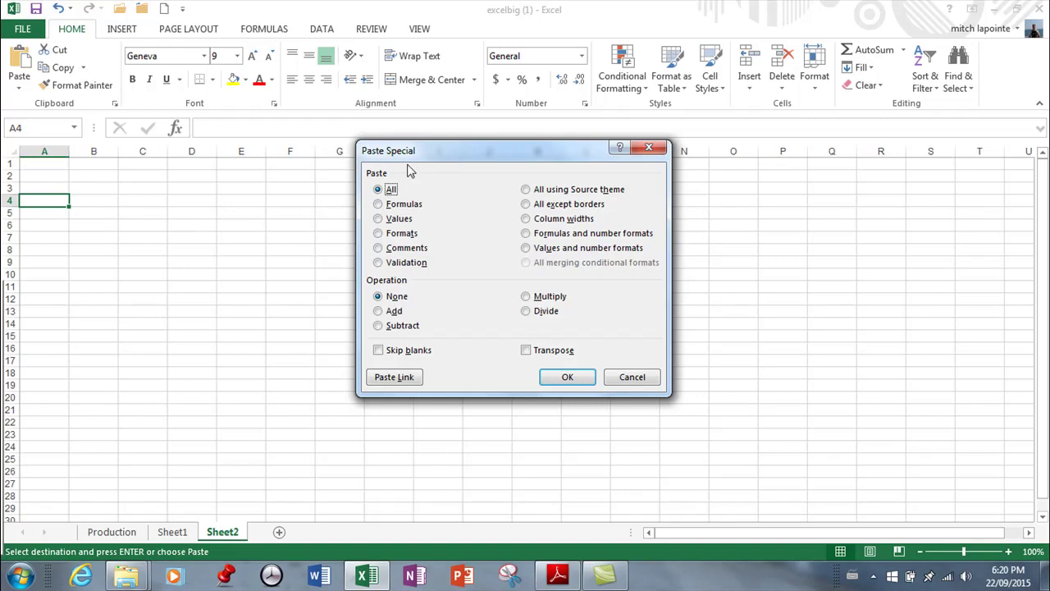
pyautogui.click(633, 379)
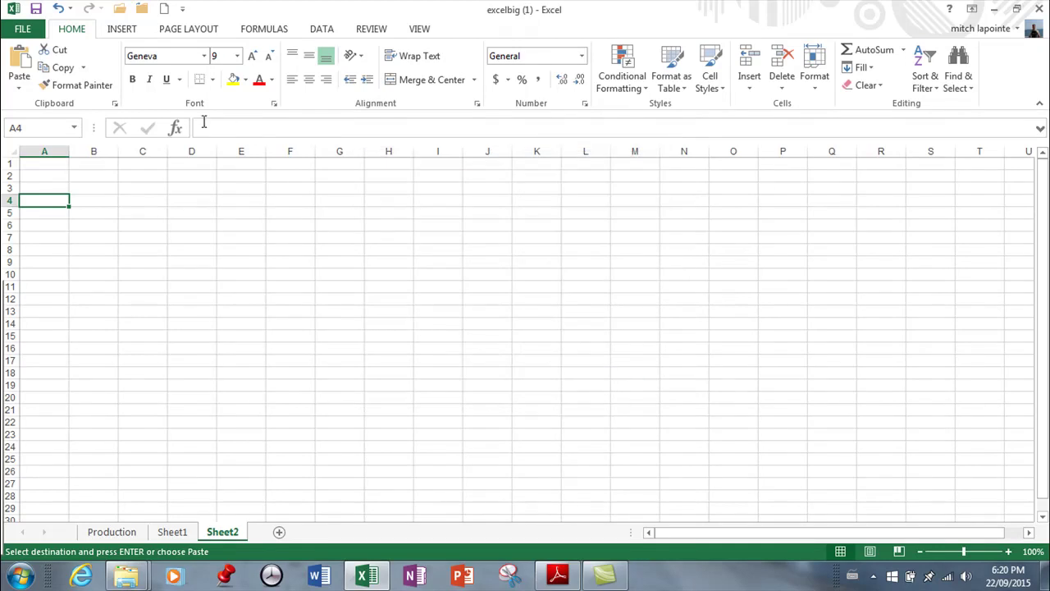
pyautogui.click(19, 59)
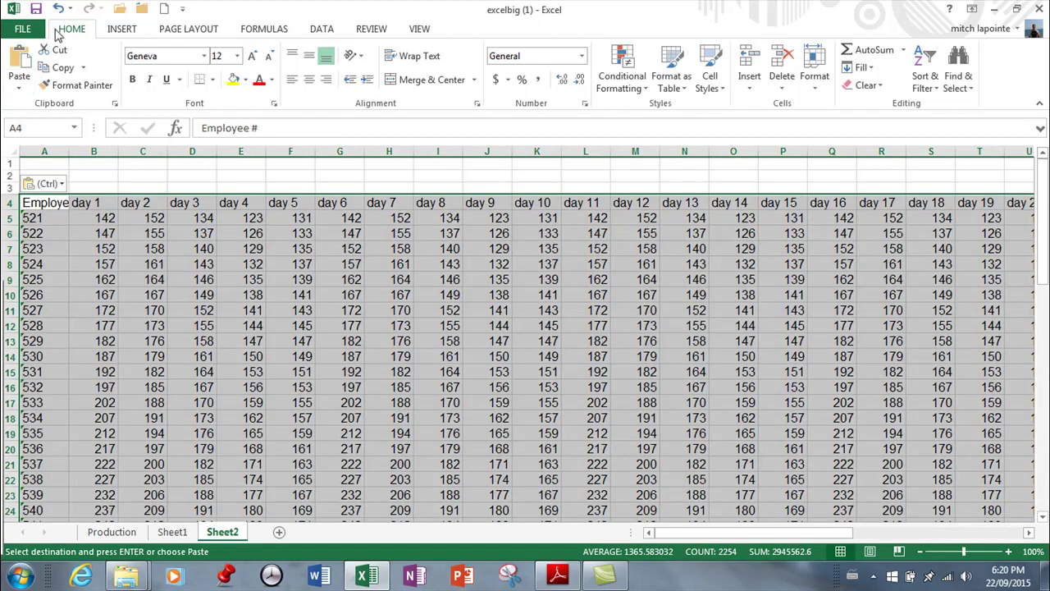
# Apply the source table's column widths to the pasted table on Sheet2 using Paste Special.
pyautogui.click(19, 87)
pyautogui.click(50, 252)
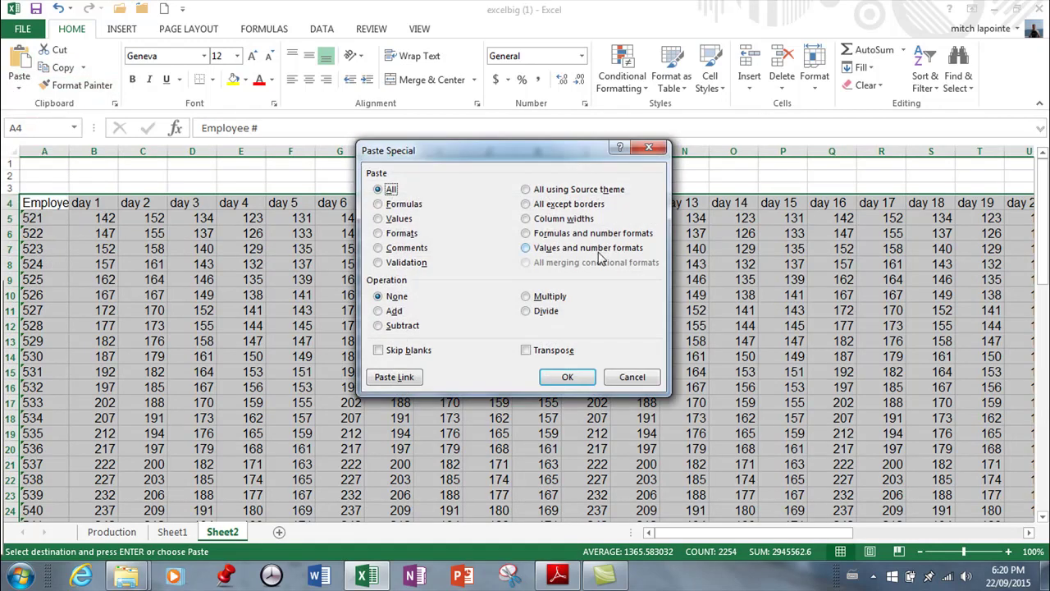
pyautogui.click(552, 219)
pyautogui.click(568, 375)
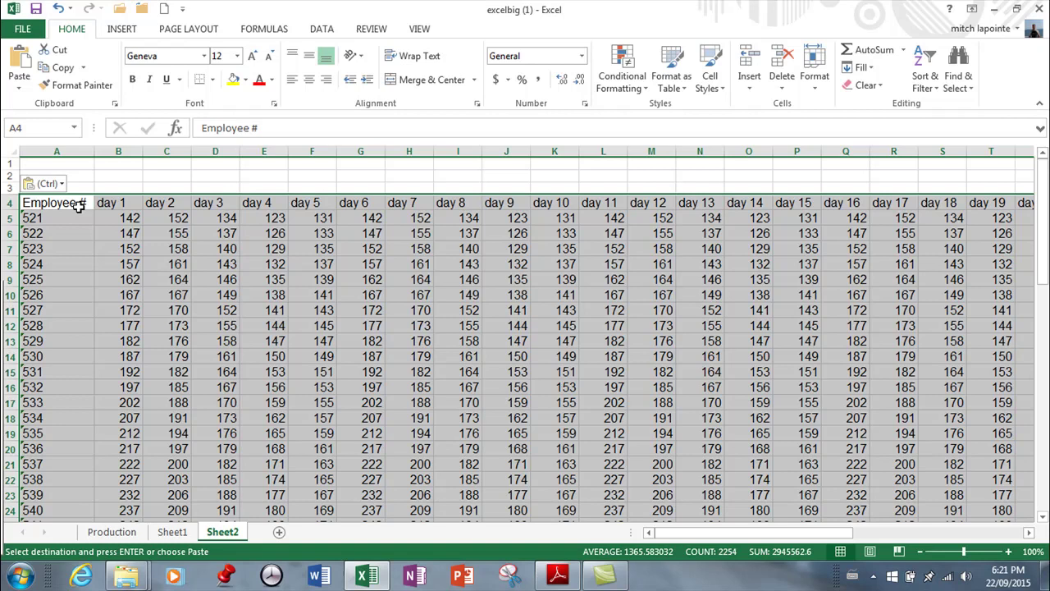
# Paste the copied table over the existing data on Sheet1 starting at A2, and move the selection to cell A1.
pyautogui.click(123, 533)
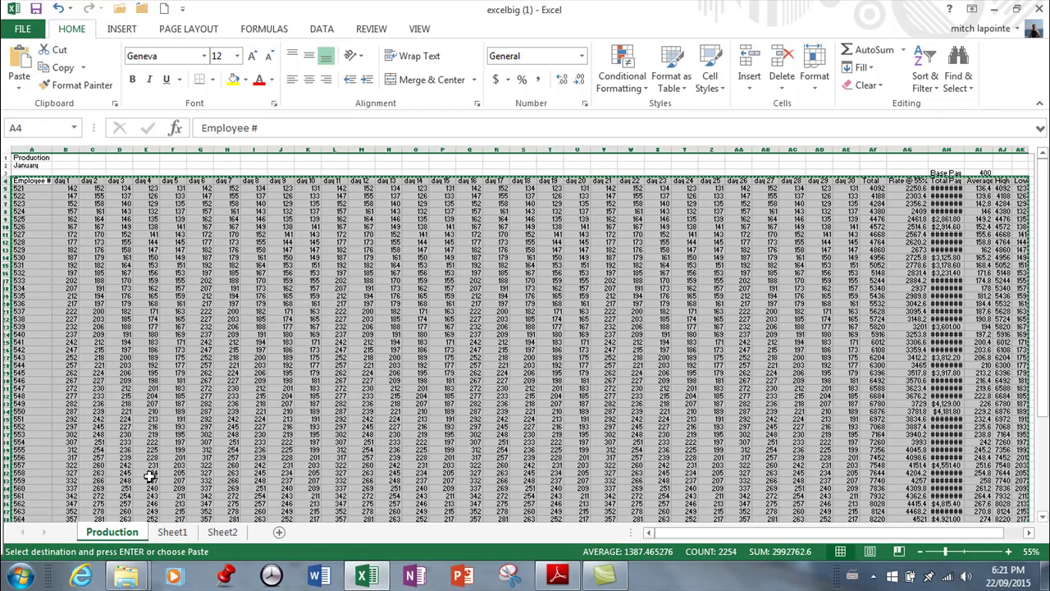
pyautogui.click(175, 533)
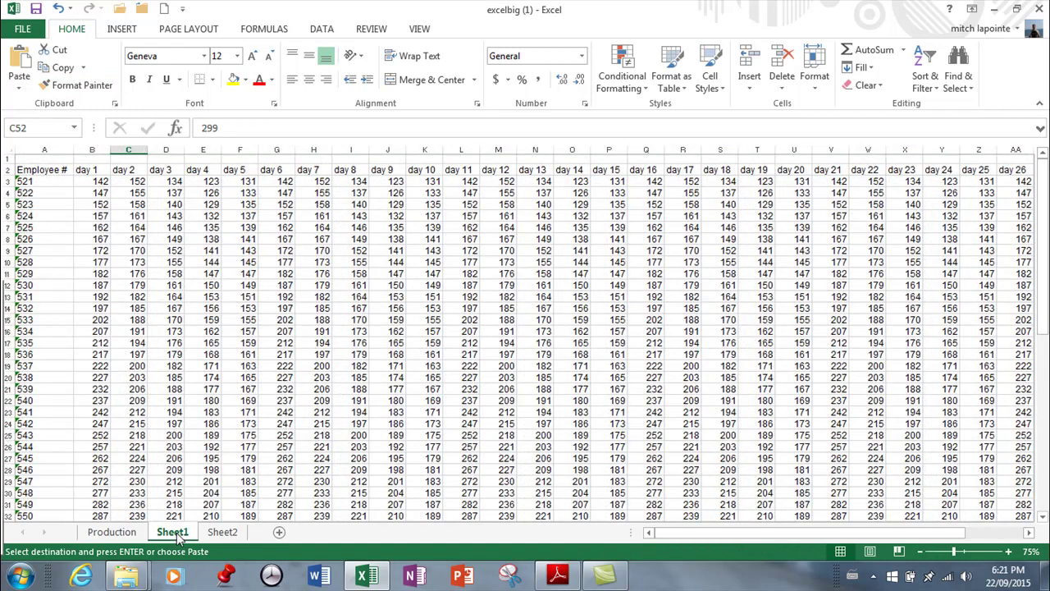
pyautogui.click(45, 172)
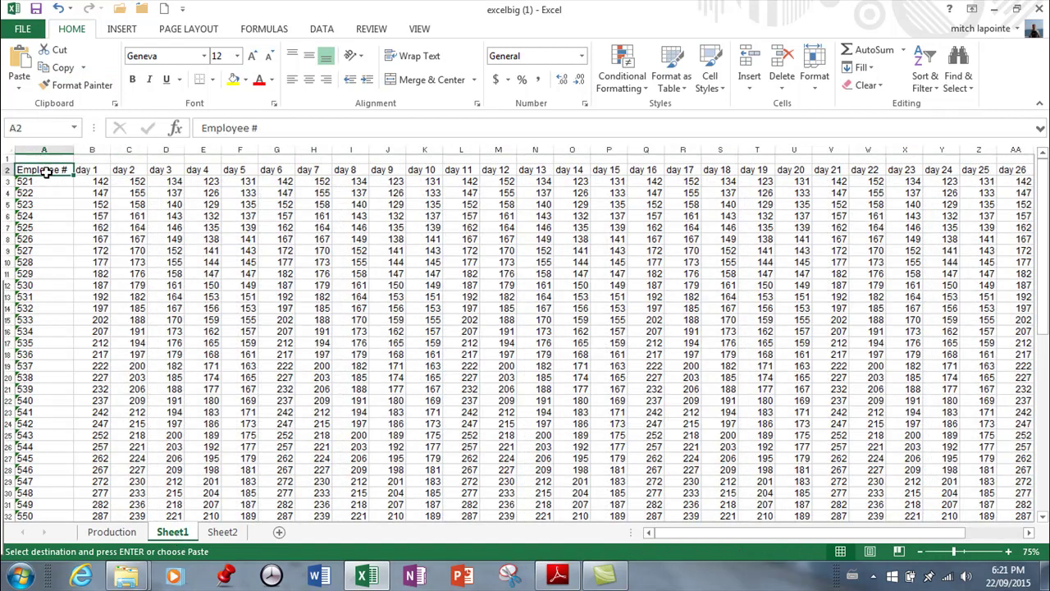
pyautogui.click(20, 59)
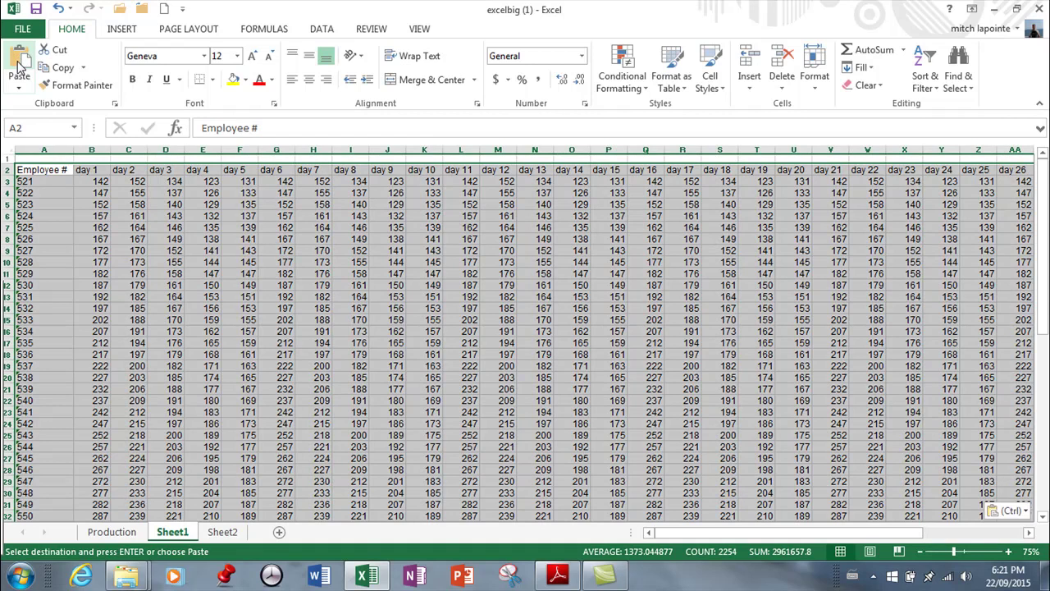
pyautogui.scroll(-15, 307, 216)
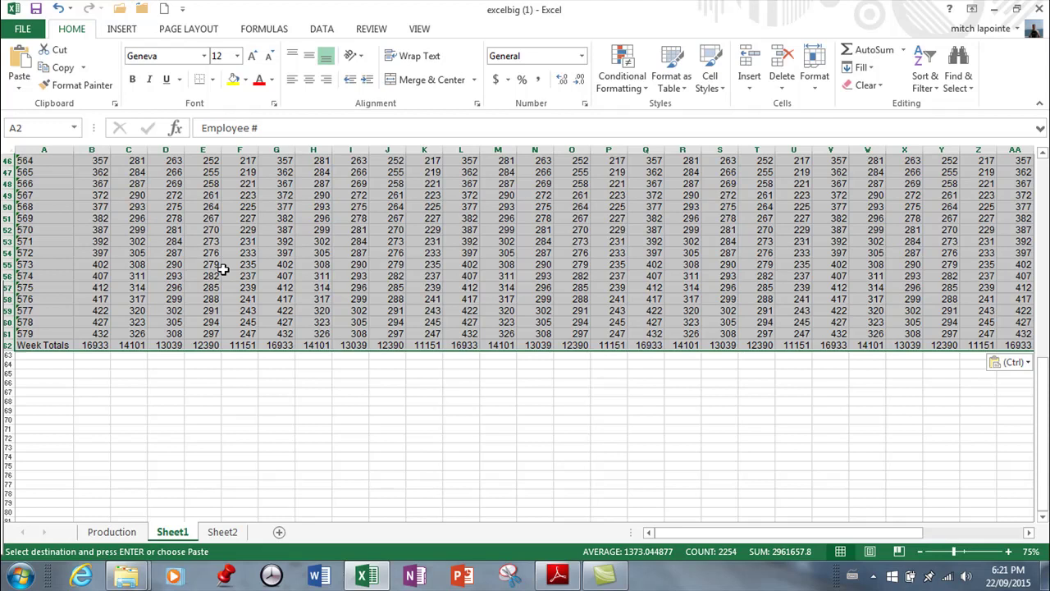
pyautogui.scroll(15, 222, 269)
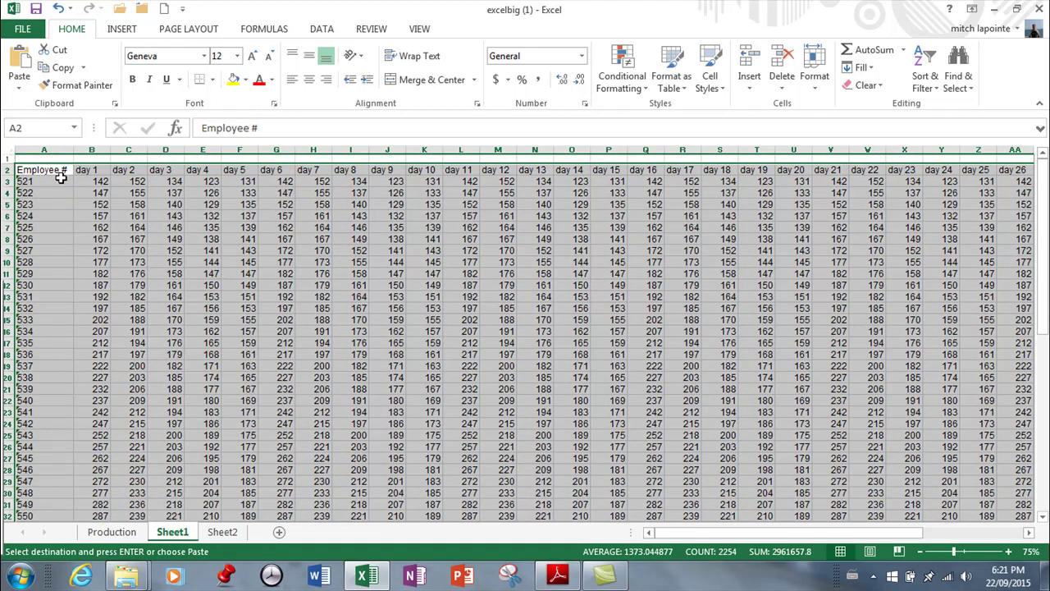
pyautogui.click(56, 157)
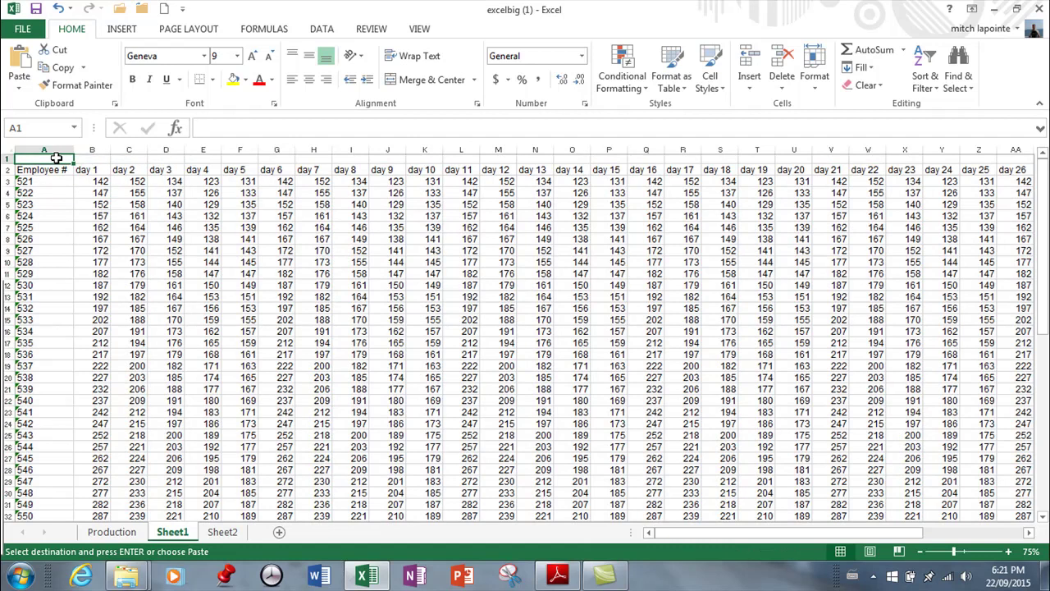
pyautogui.click(112, 532)
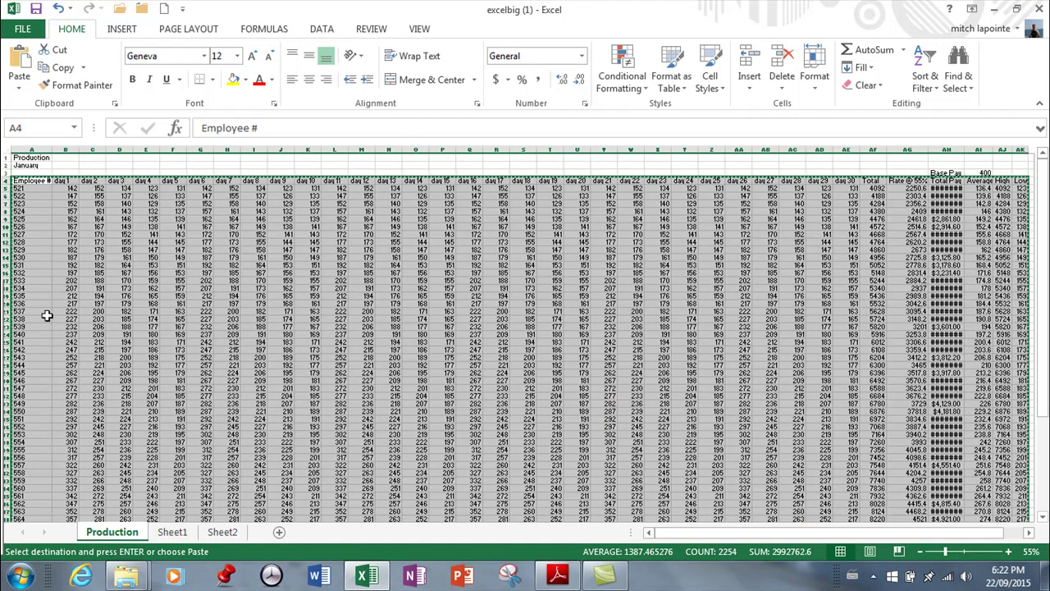
pyautogui.click(173, 531)
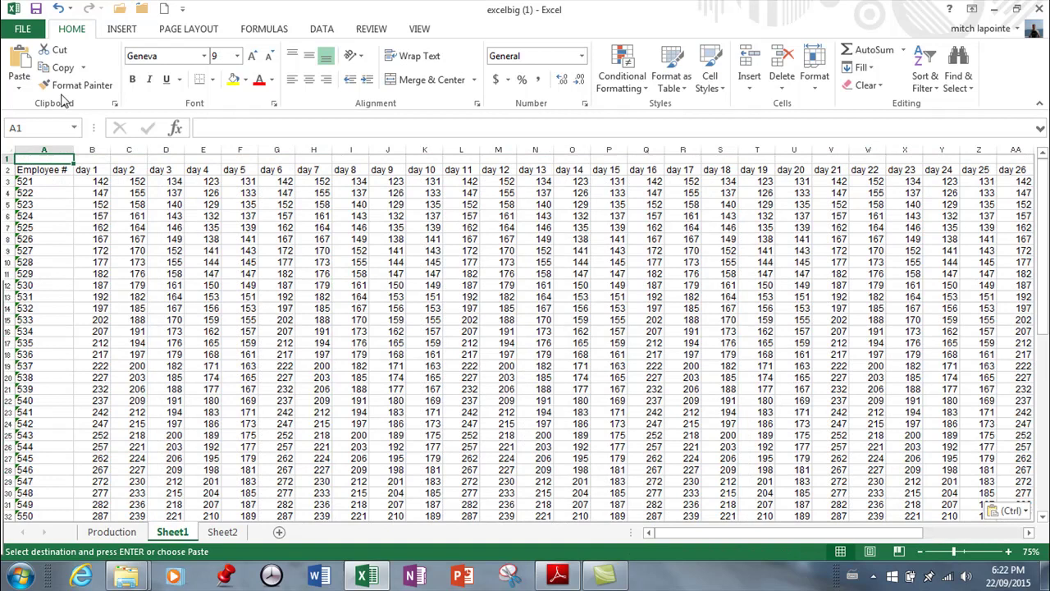
pyautogui.click(20, 88)
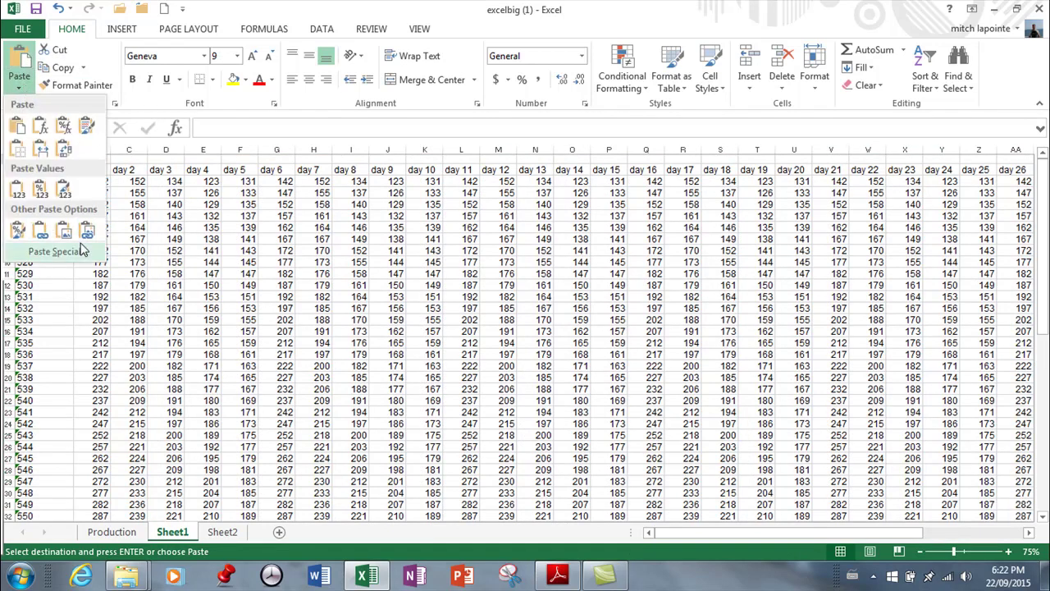
pyautogui.click(23, 84)
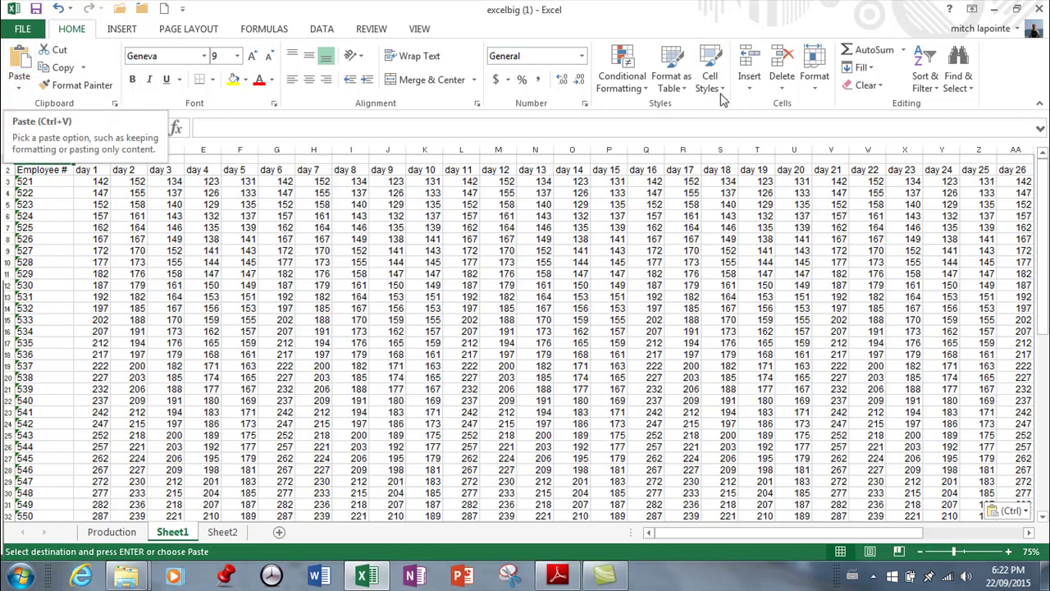
pyautogui.click(748, 90)
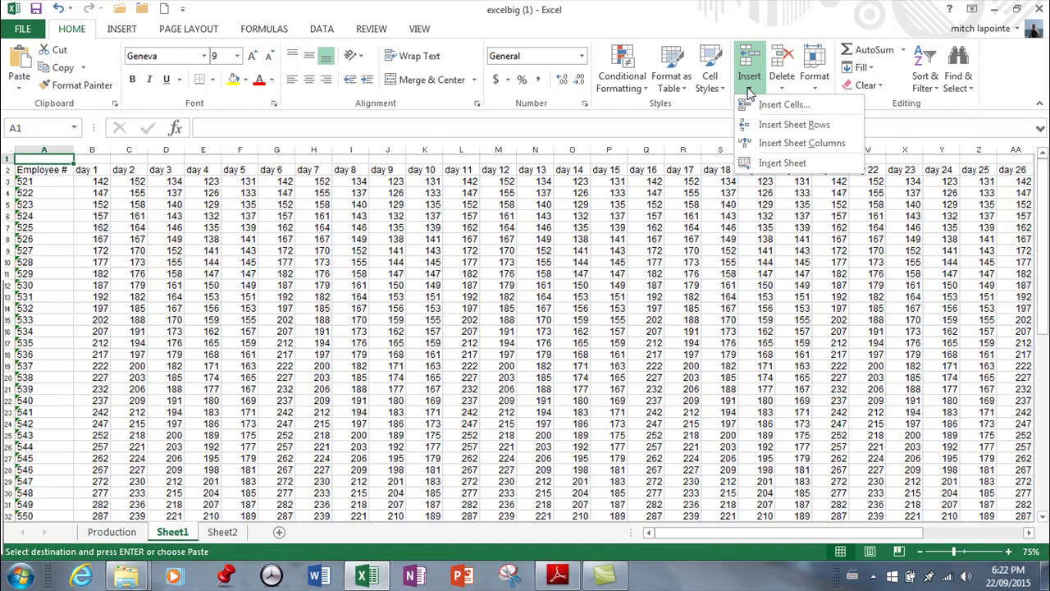
pyautogui.hotkey('ctrl', 'v')
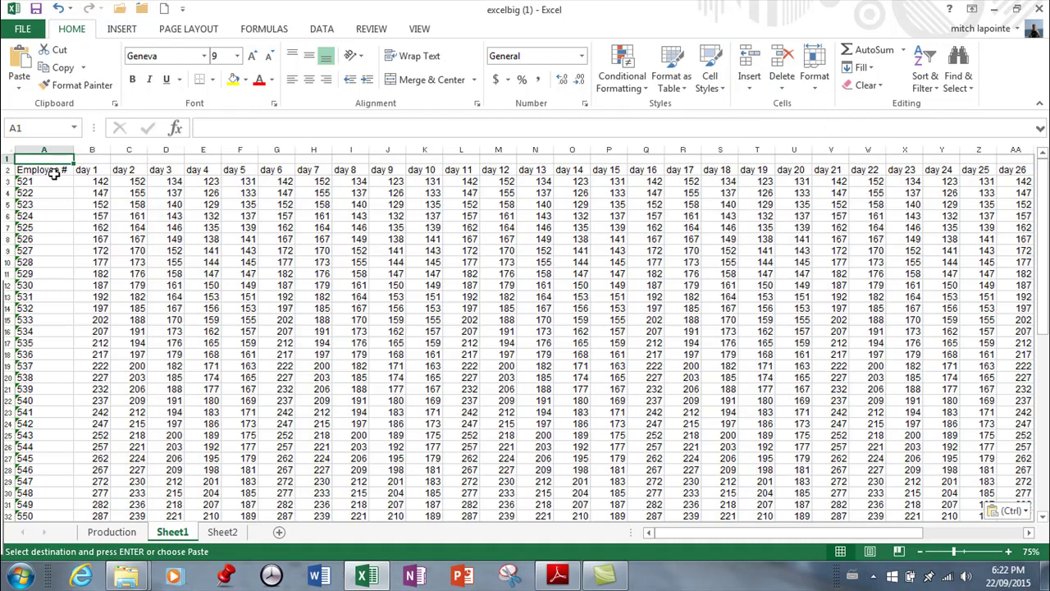
# Copy the Production table again and insert the copied cells at A1 on Sheet1, shifting the existing cells down.
pyautogui.click(111, 531)
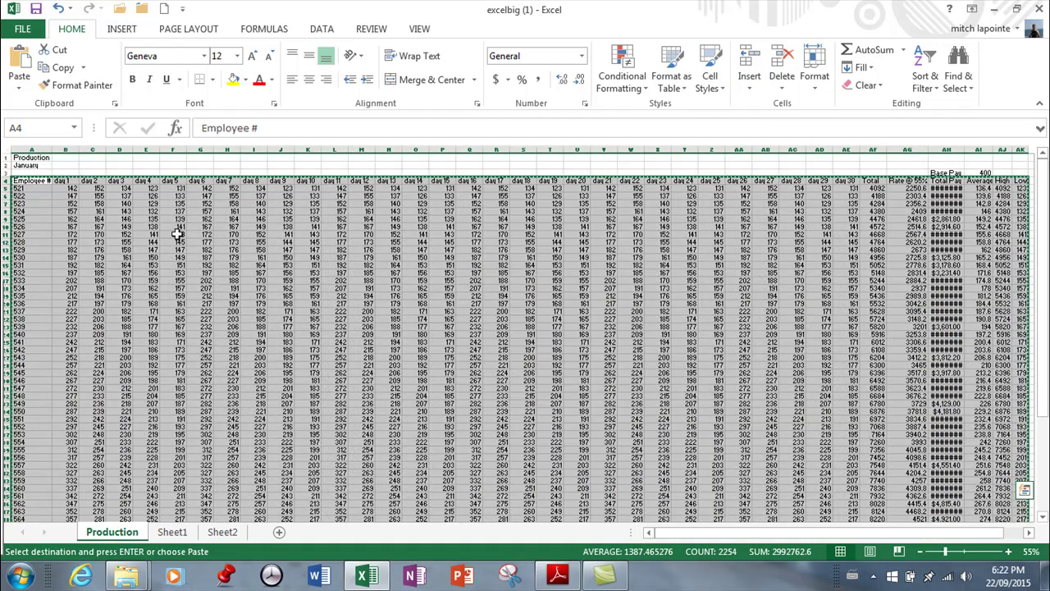
pyautogui.click(64, 69)
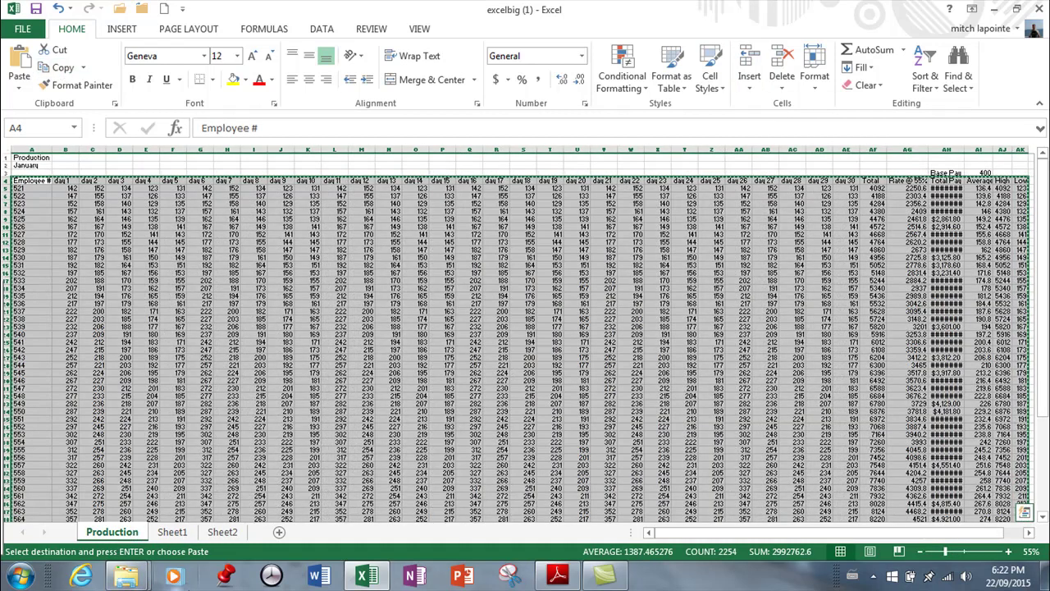
pyautogui.click(171, 531)
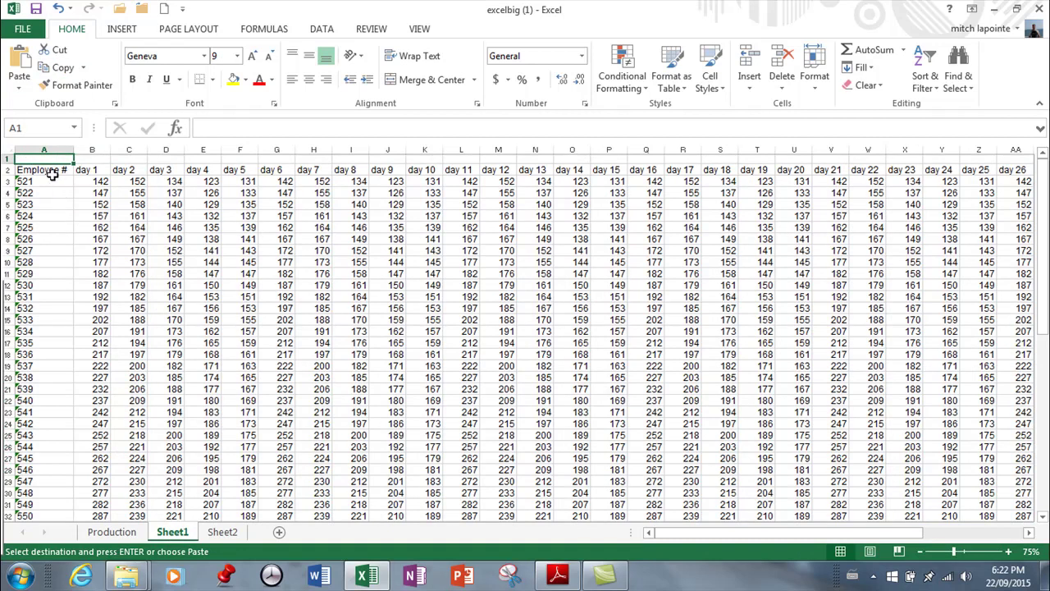
pyautogui.click(750, 89)
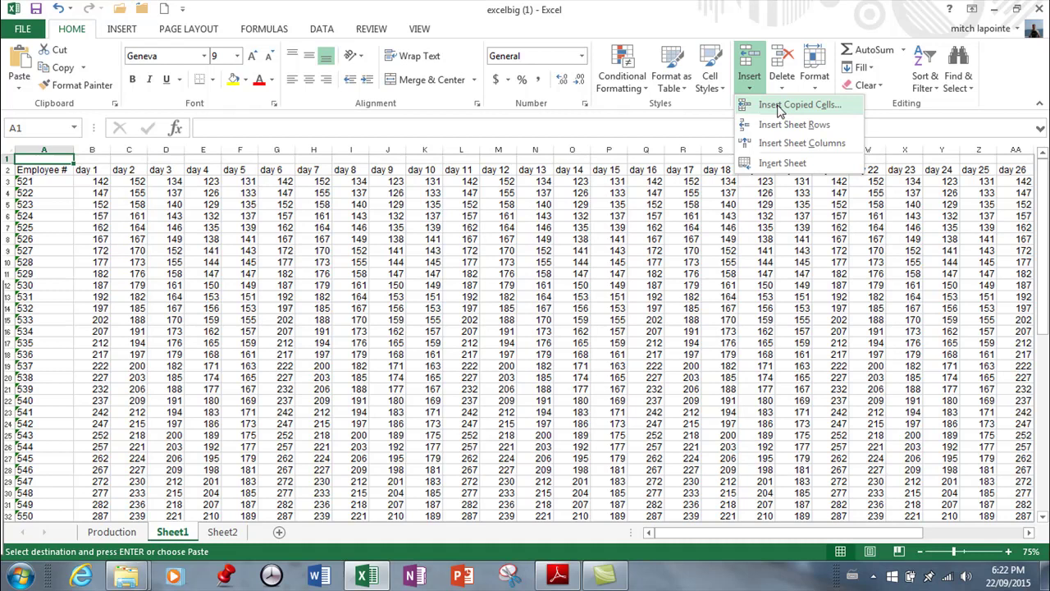
pyautogui.click(796, 105)
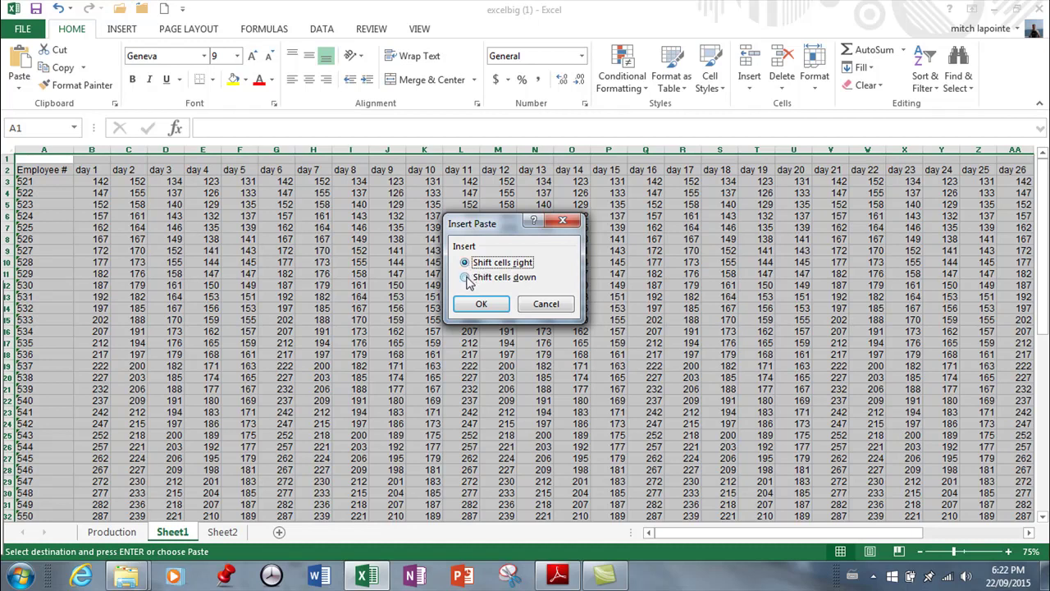
pyautogui.click(466, 277)
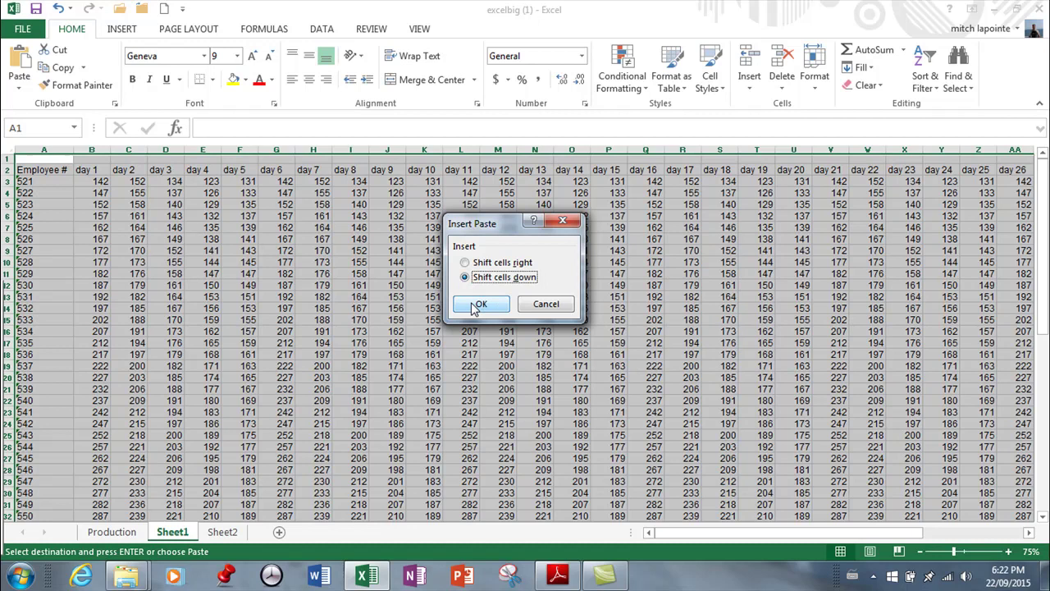
pyautogui.click(478, 304)
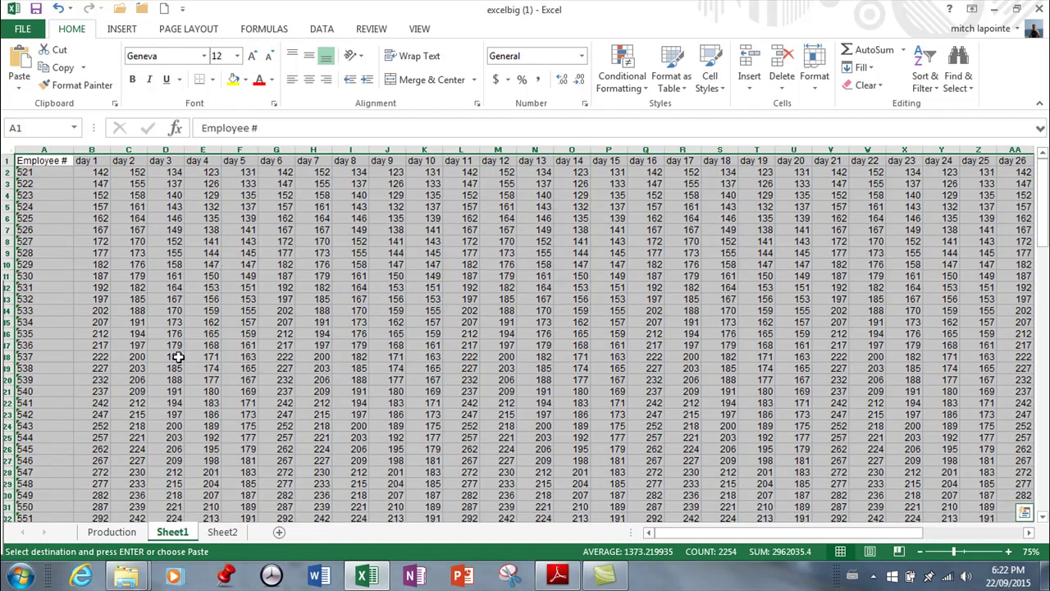
pyautogui.scroll(-12, 178, 356)
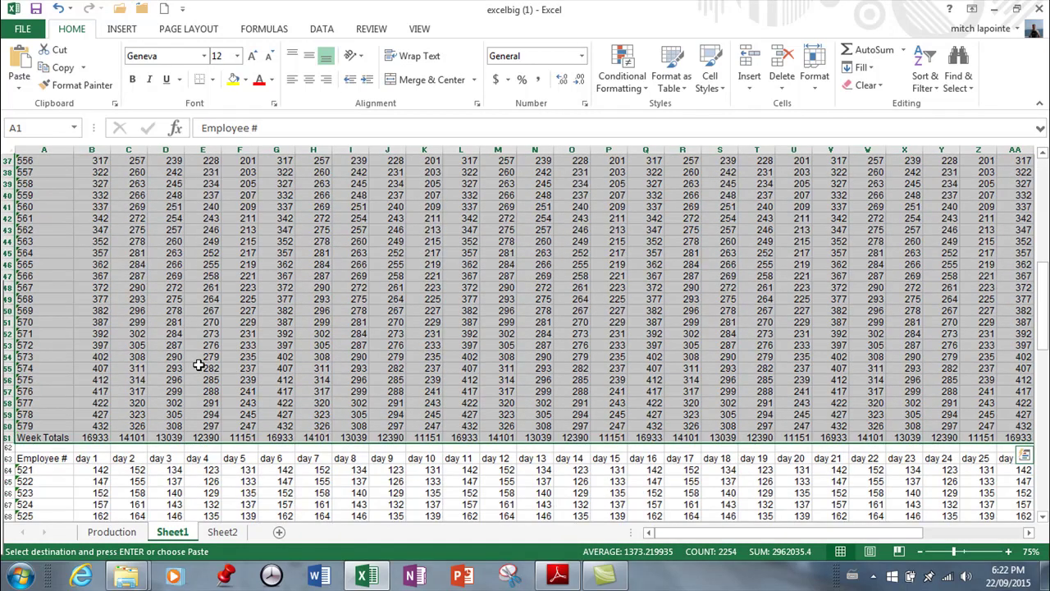
# Clear the pasted table's contents from Sheet2 and deselect the emptied range.
pyautogui.click(55, 448)
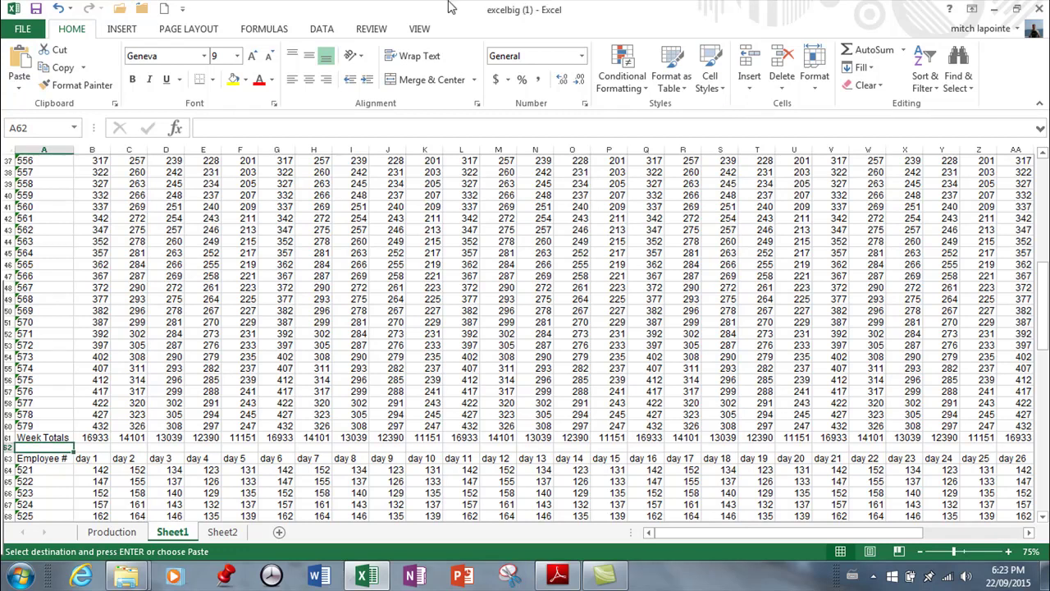
pyautogui.scroll(2, 361, 279)
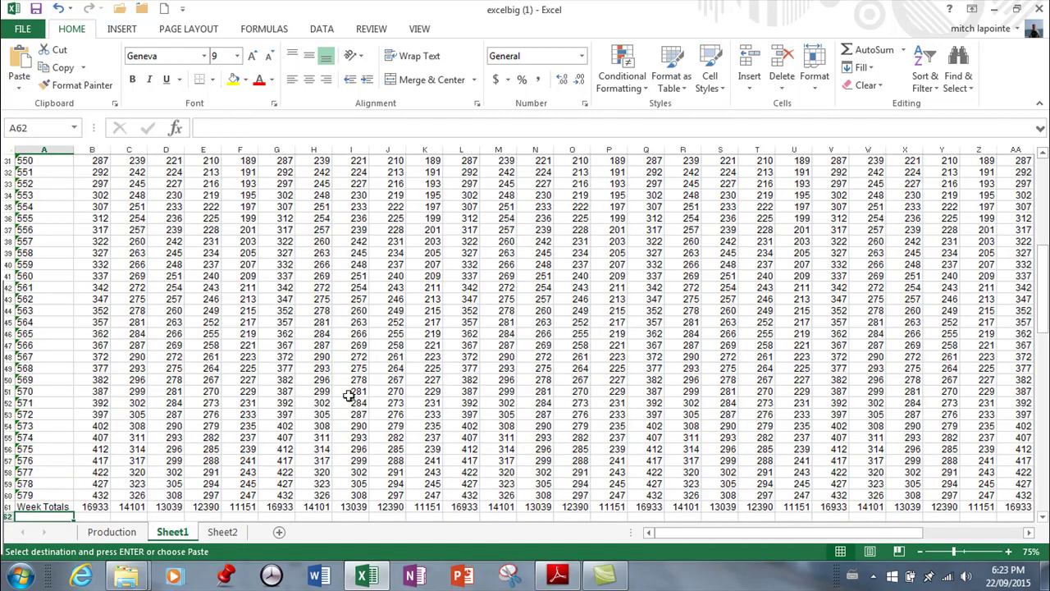
pyautogui.click(223, 531)
pyautogui.press('Delete')
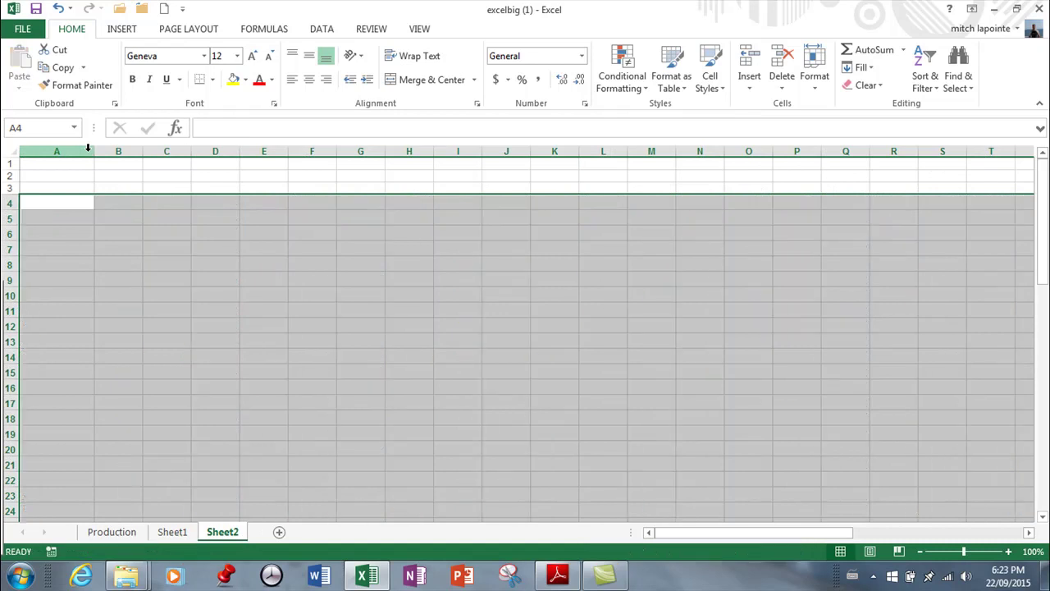
pyautogui.click(57, 215)
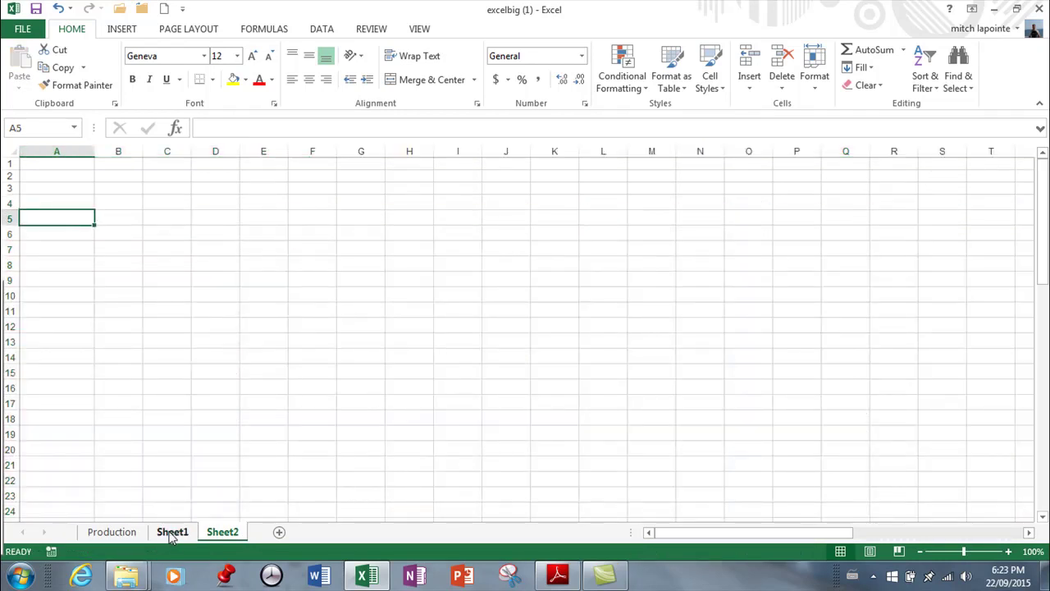
# Copy the header row on the Production sheet from Employee # through Total, A4:AF4.
pyautogui.click(127, 531)
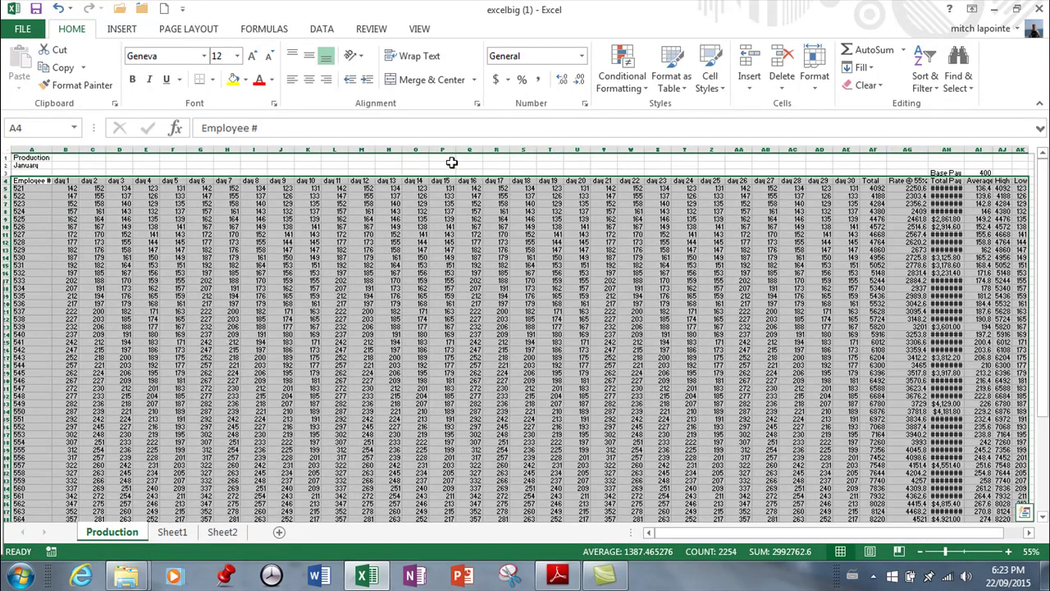
pyautogui.click(407, 196)
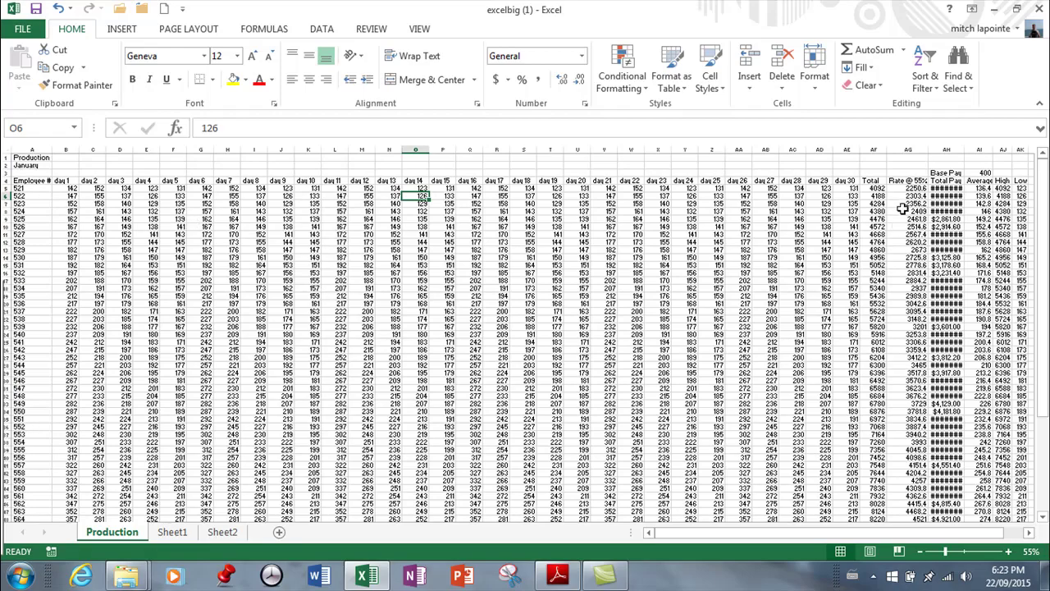
pyautogui.scroll(-4, 820, 328)
pyautogui.scroll(-4, 681, 464)
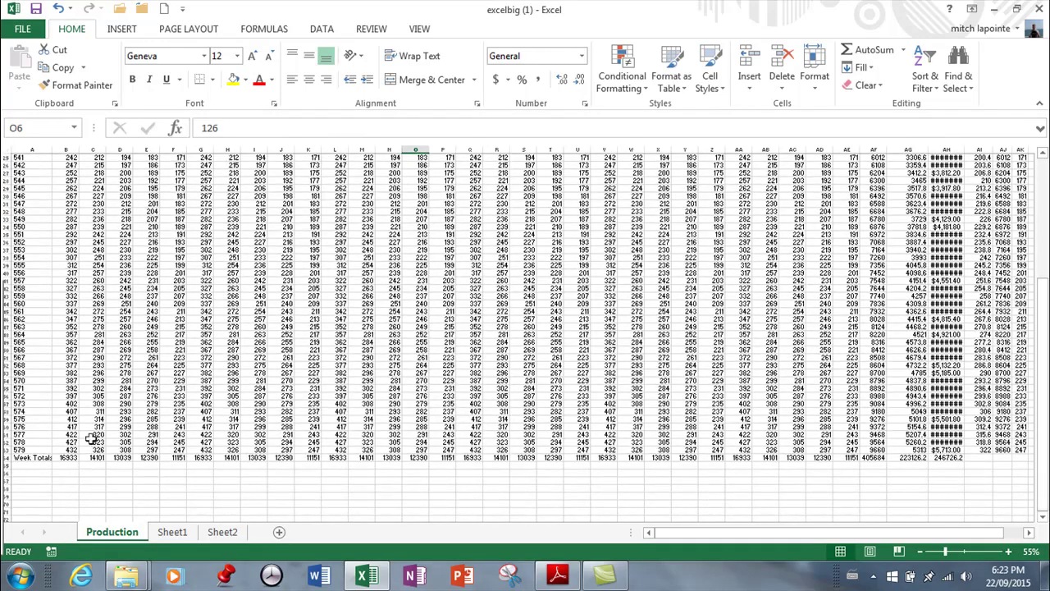
pyautogui.scroll(4, 890, 422)
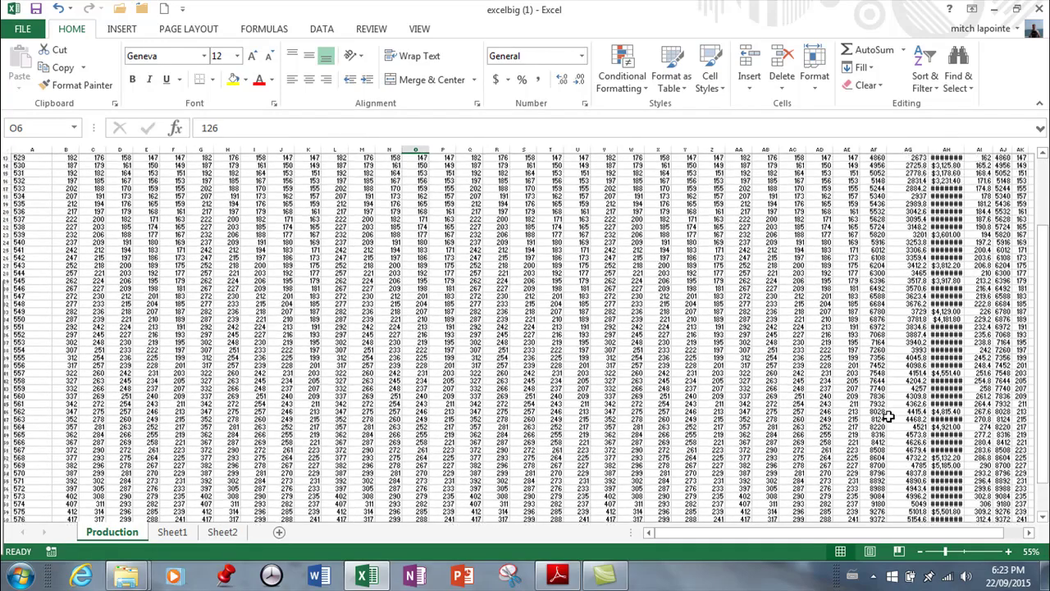
pyautogui.scroll(4, 889, 416)
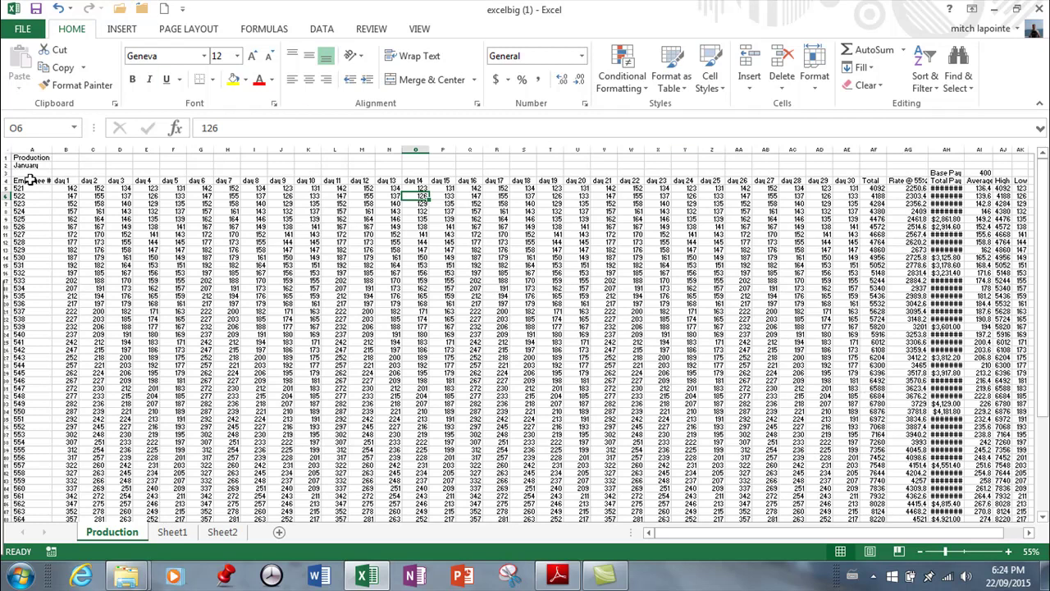
pyautogui.moveTo(29, 180); pyautogui.dragTo(868, 182)
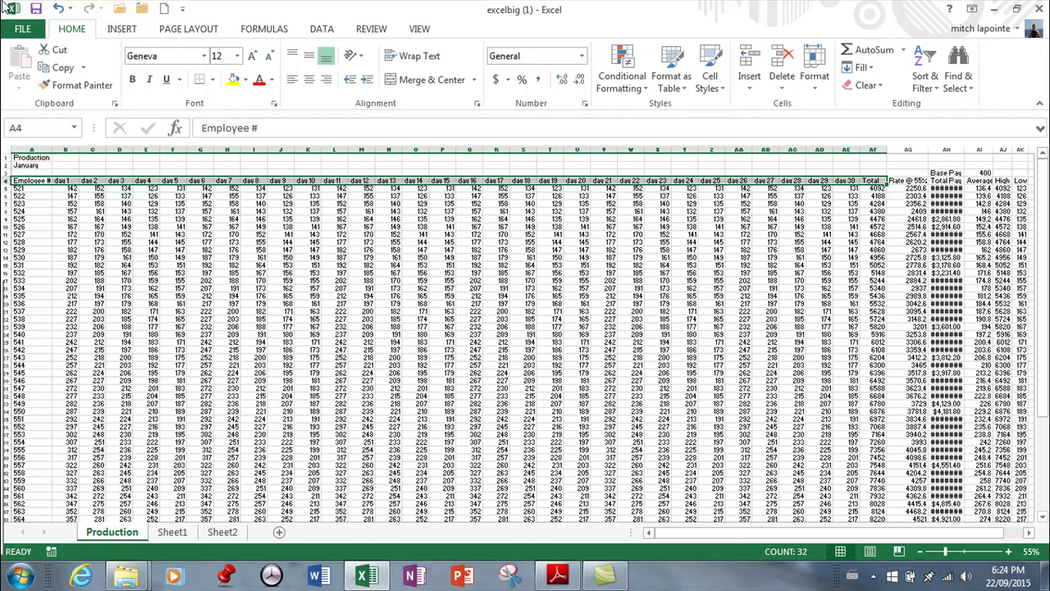
pyautogui.click(64, 68)
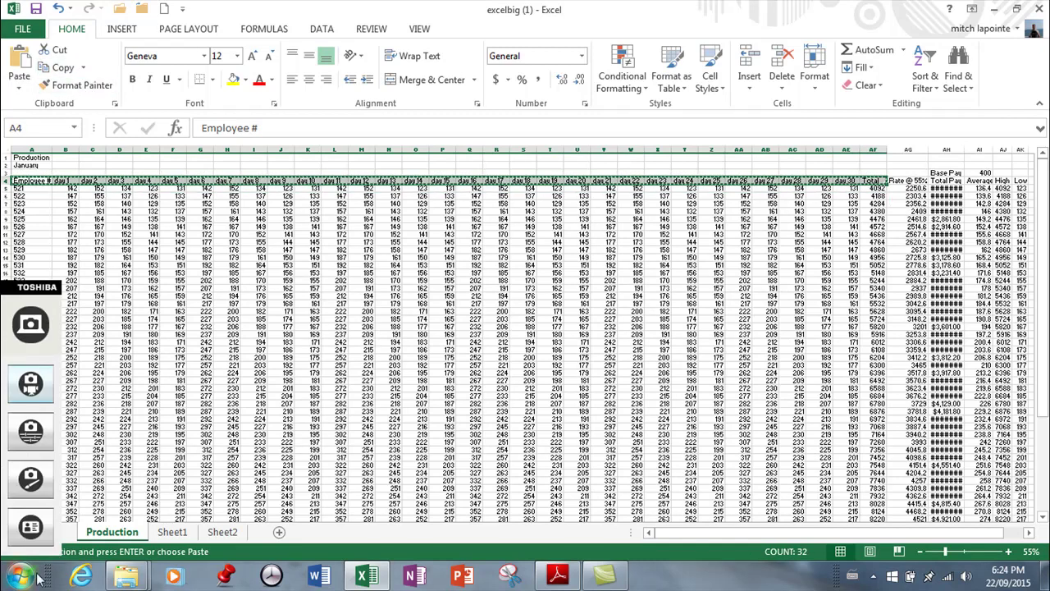
# Paste the copied header row vertically on Sheet2 starting at A3 using Paste Special with Transpose.
pyautogui.click(173, 531)
pyautogui.click(221, 531)
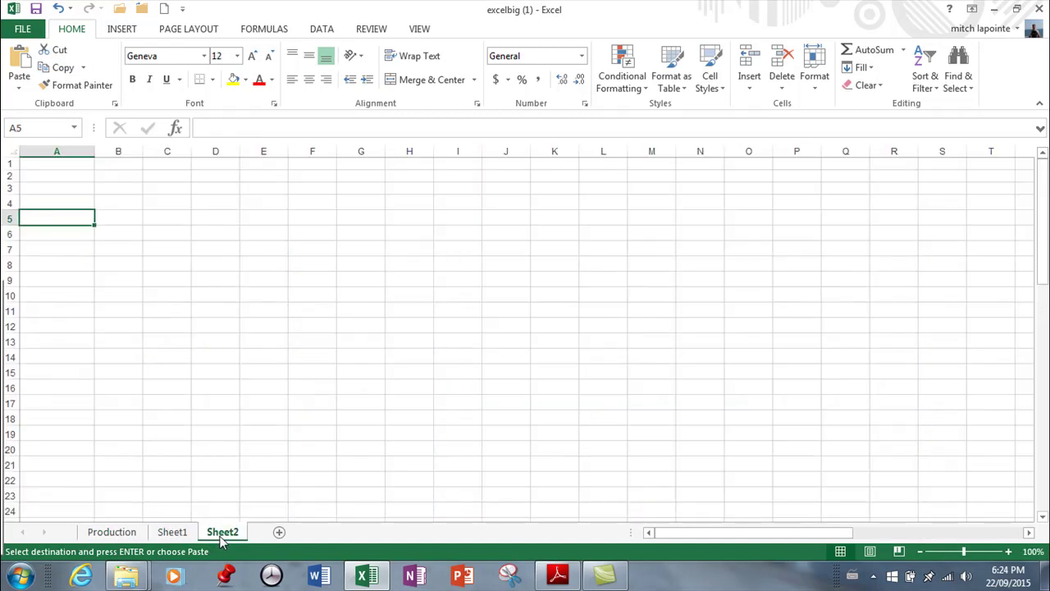
pyautogui.click(51, 191)
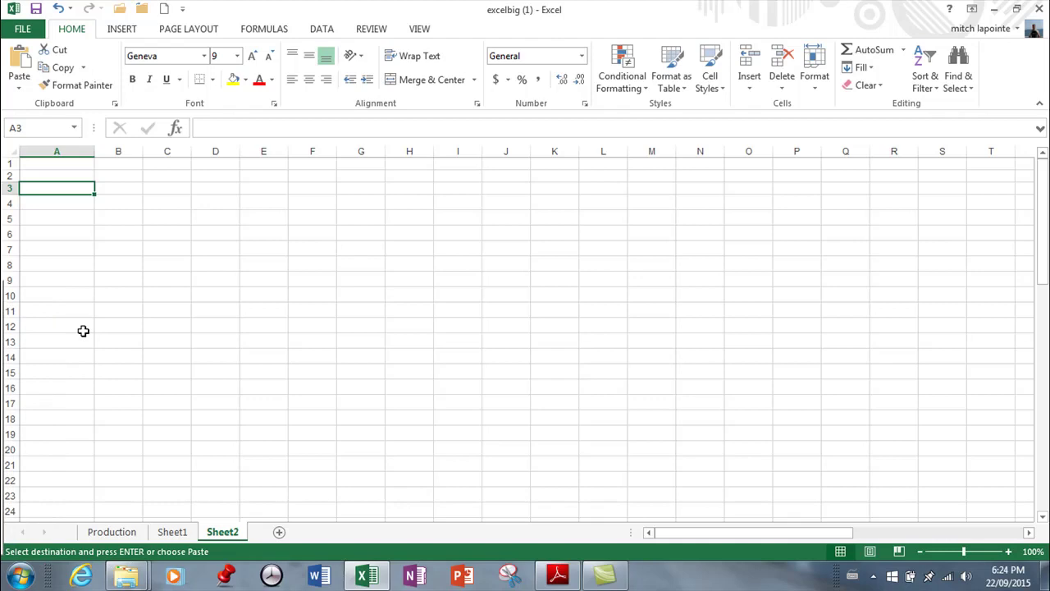
pyautogui.click(17, 90)
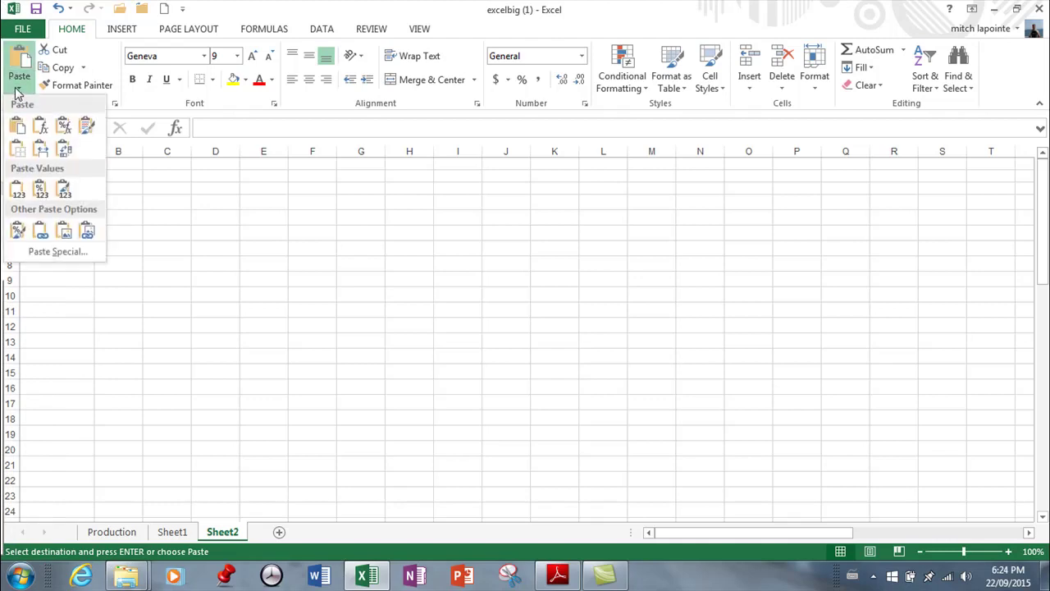
pyautogui.click(56, 249)
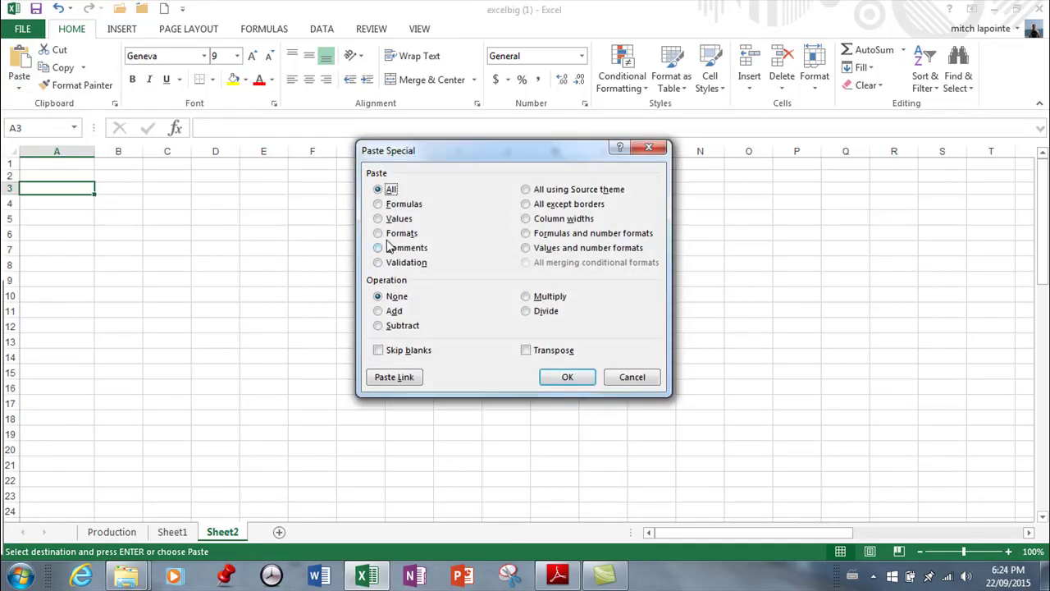
pyautogui.click(530, 355)
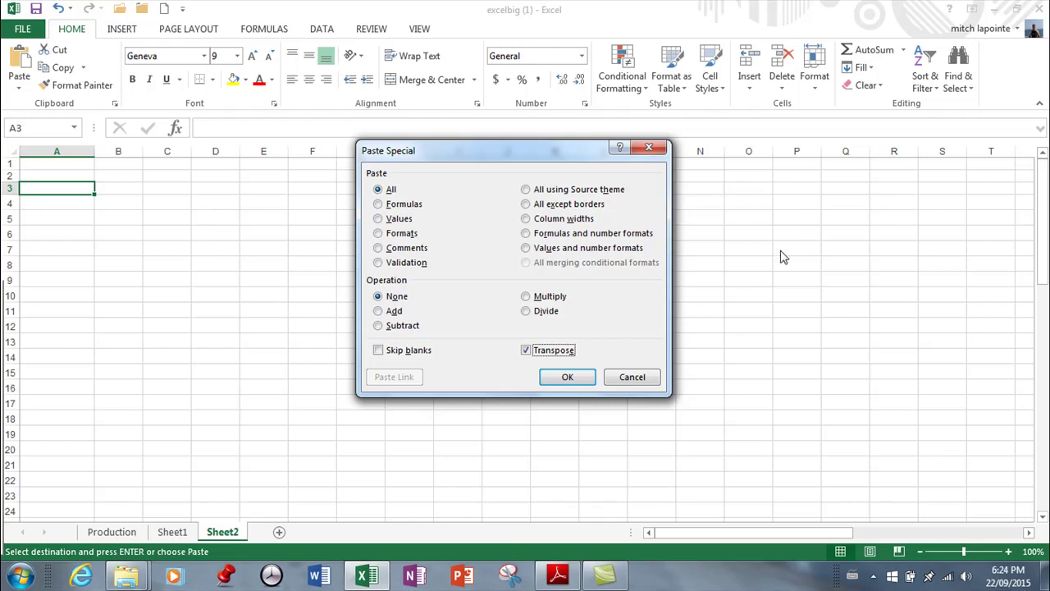
pyautogui.click(567, 377)
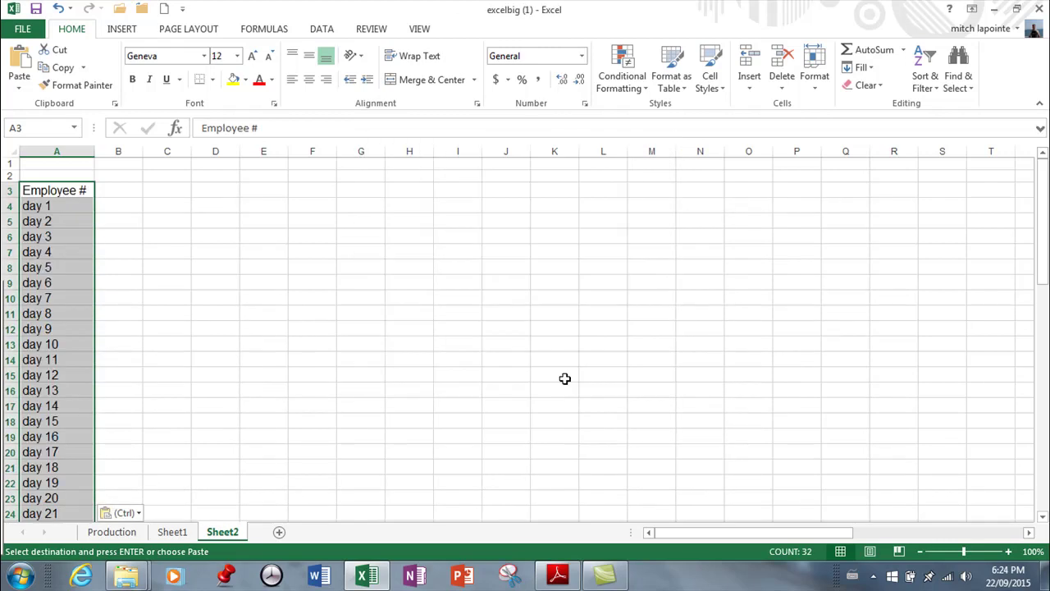
pyautogui.scroll(-7, 246, 358)
pyautogui.scroll(7, 256, 357)
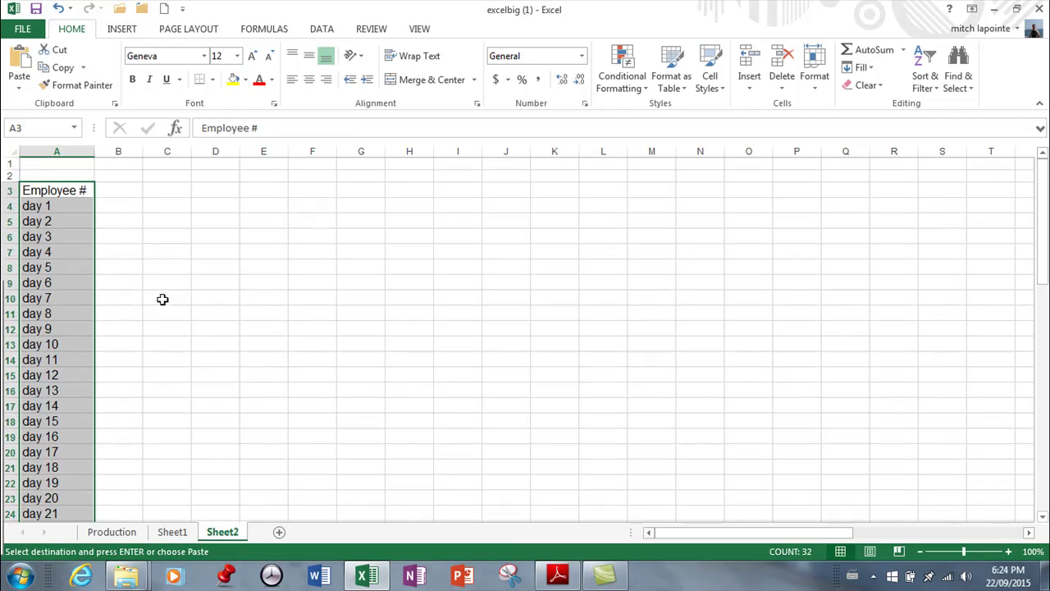
# Copy the Week Totals row on the Production sheet, from its label in A64 through the Total column.
pyautogui.click(112, 531)
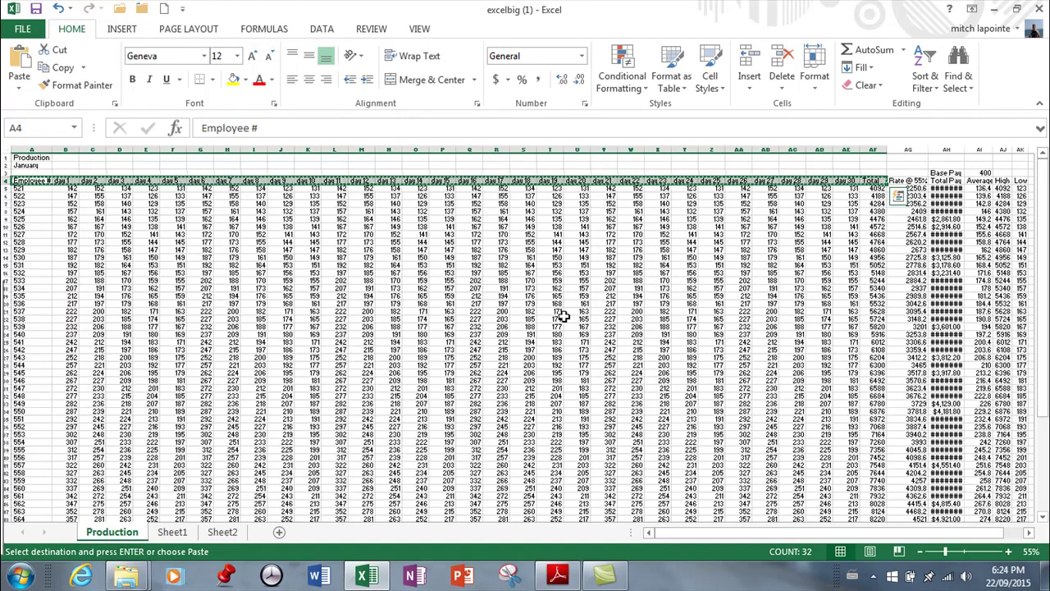
pyautogui.scroll(-6, 557, 326)
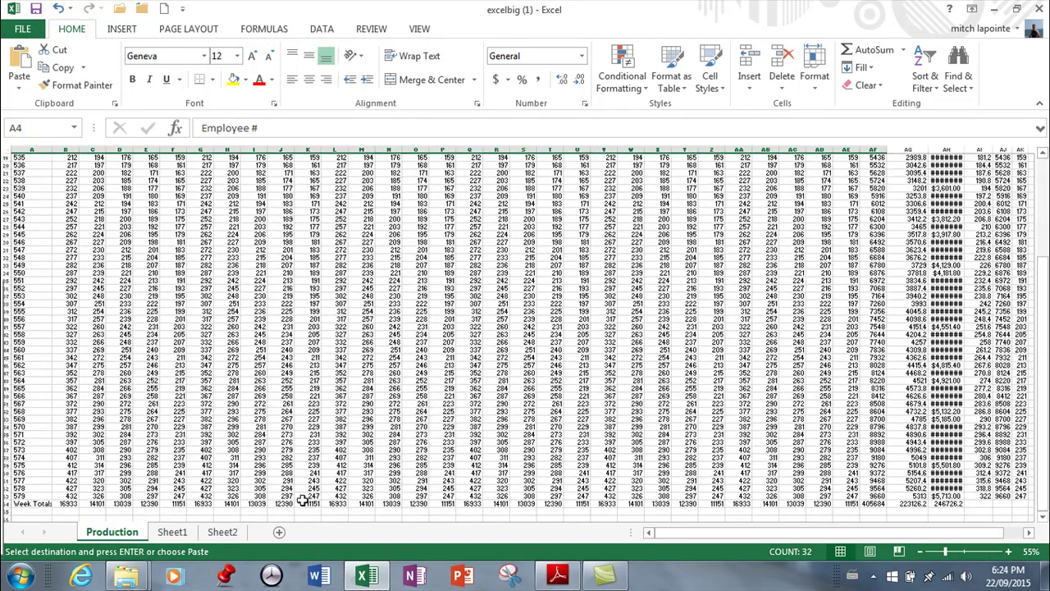
pyautogui.moveTo(41, 502); pyautogui.dragTo(868, 450)
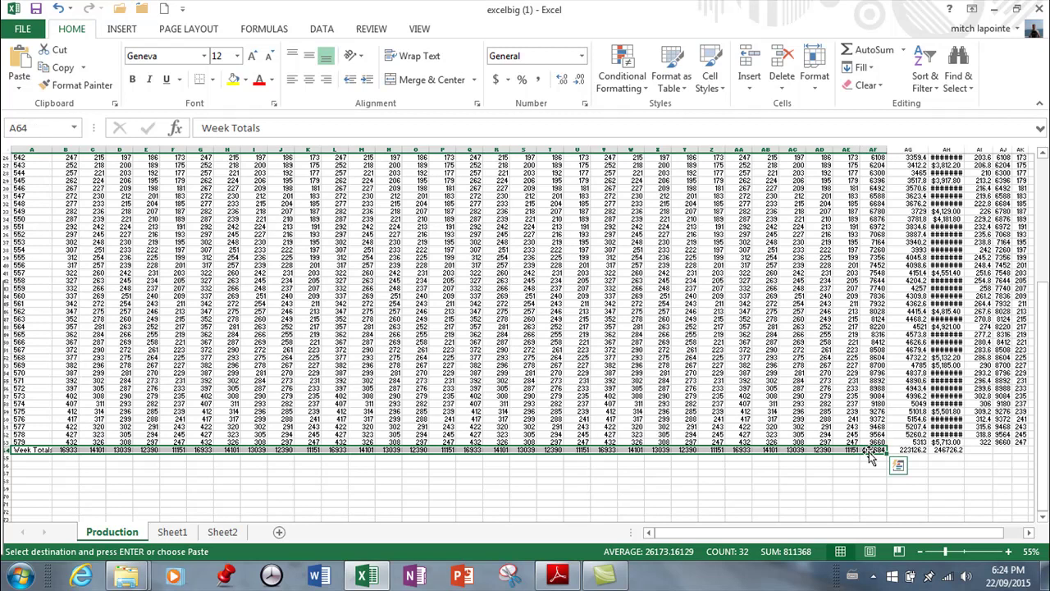
pyautogui.click(502, 451)
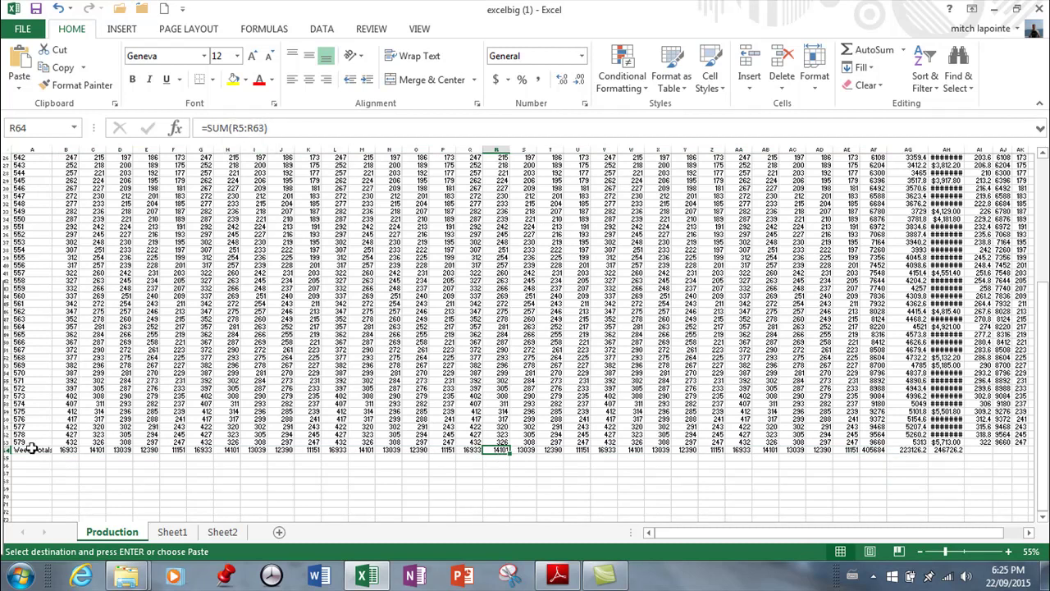
pyautogui.moveTo(27, 447); pyautogui.dragTo(880, 449)
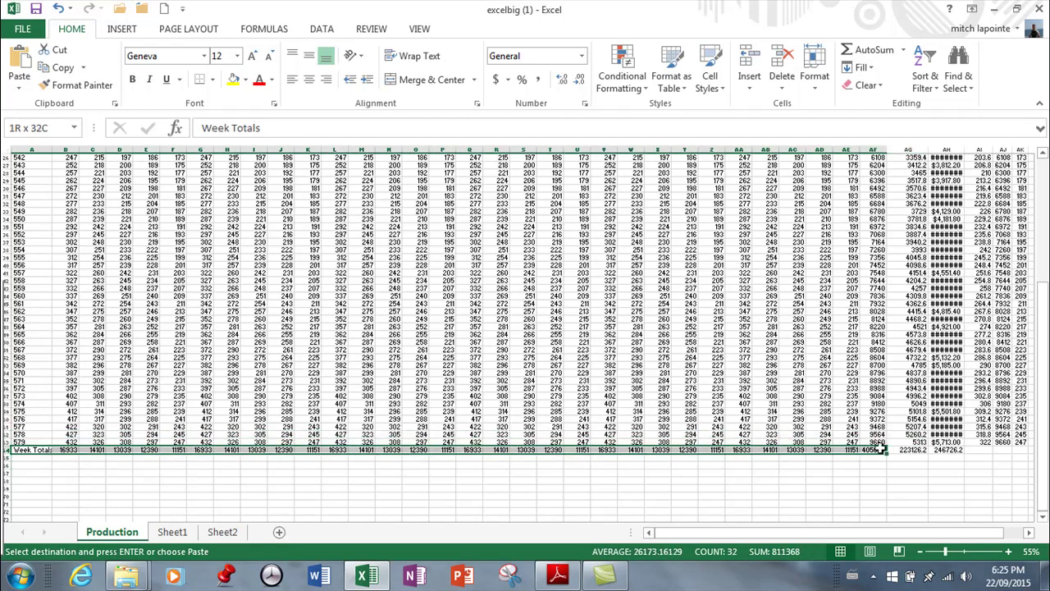
pyautogui.click(59, 67)
# Try pasting the Week Totals row transposed at B3 on Sheet2 with the All option, and undo the paste.
pyautogui.click(172, 532)
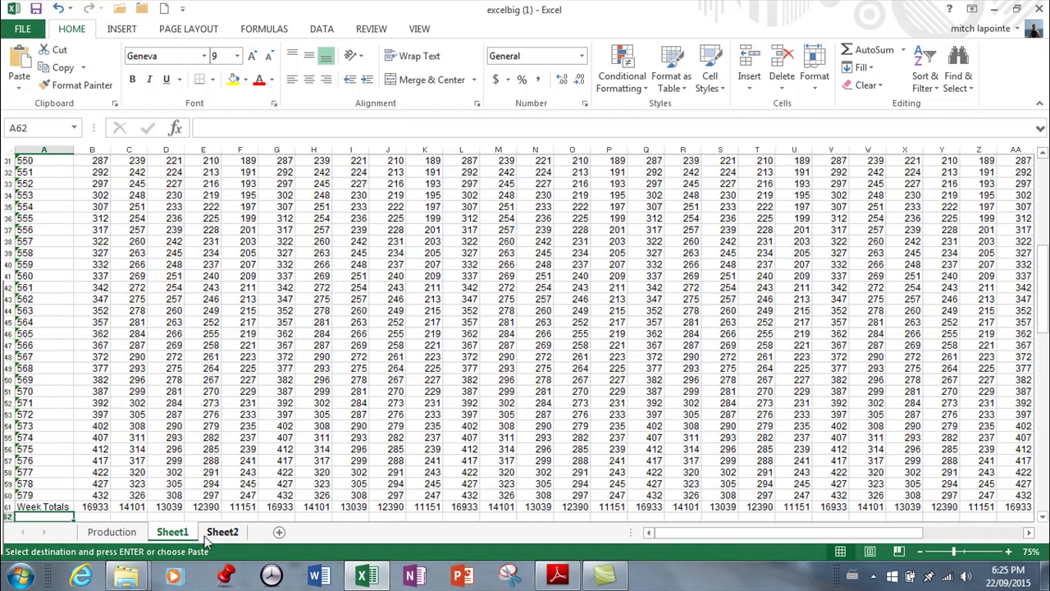
pyautogui.click(222, 533)
pyautogui.click(133, 190)
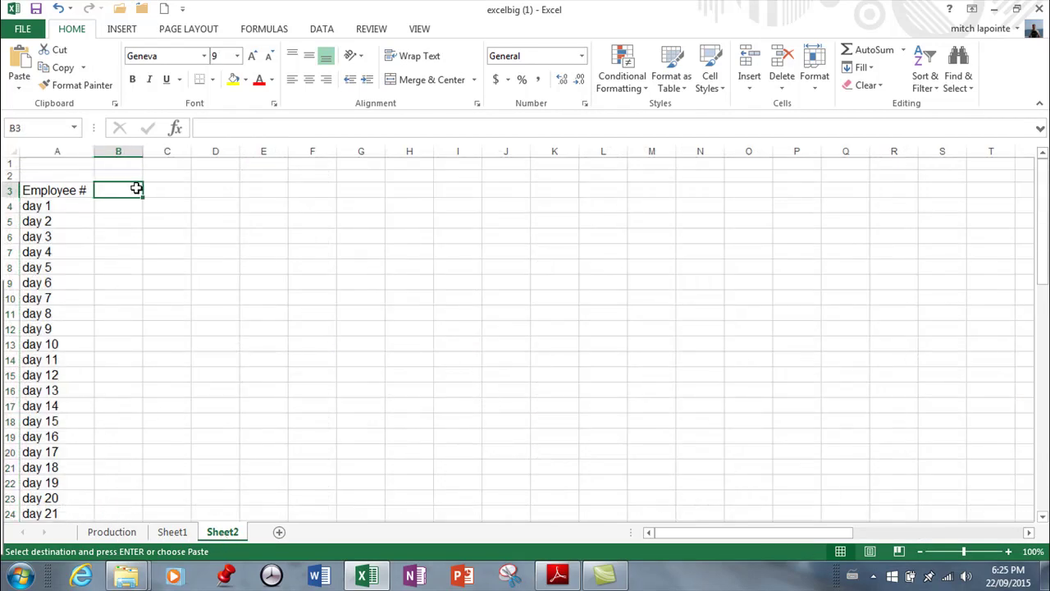
pyautogui.click(24, 90)
pyautogui.click(64, 251)
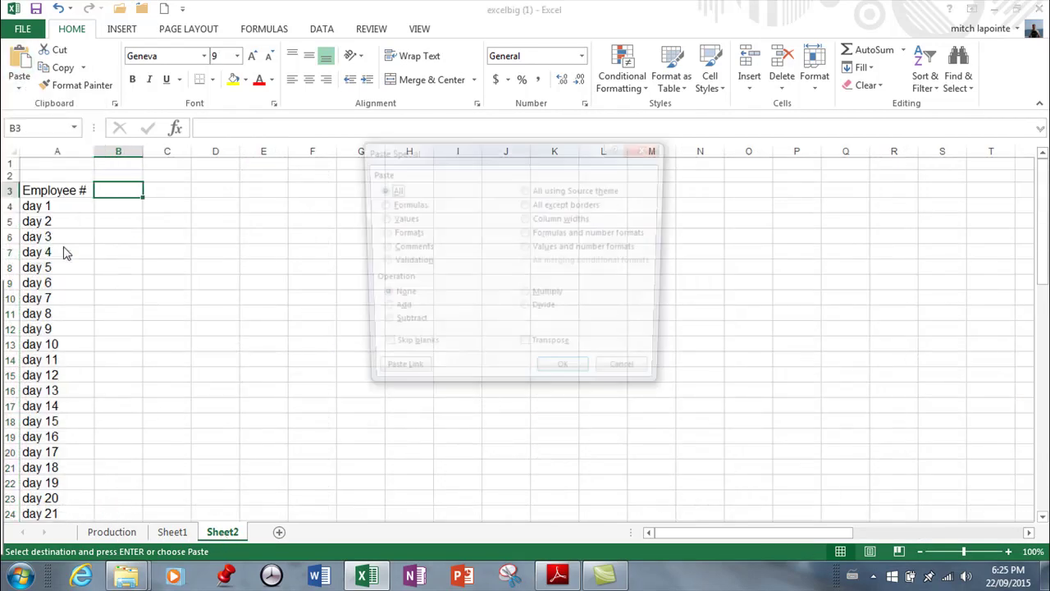
pyautogui.click(525, 351)
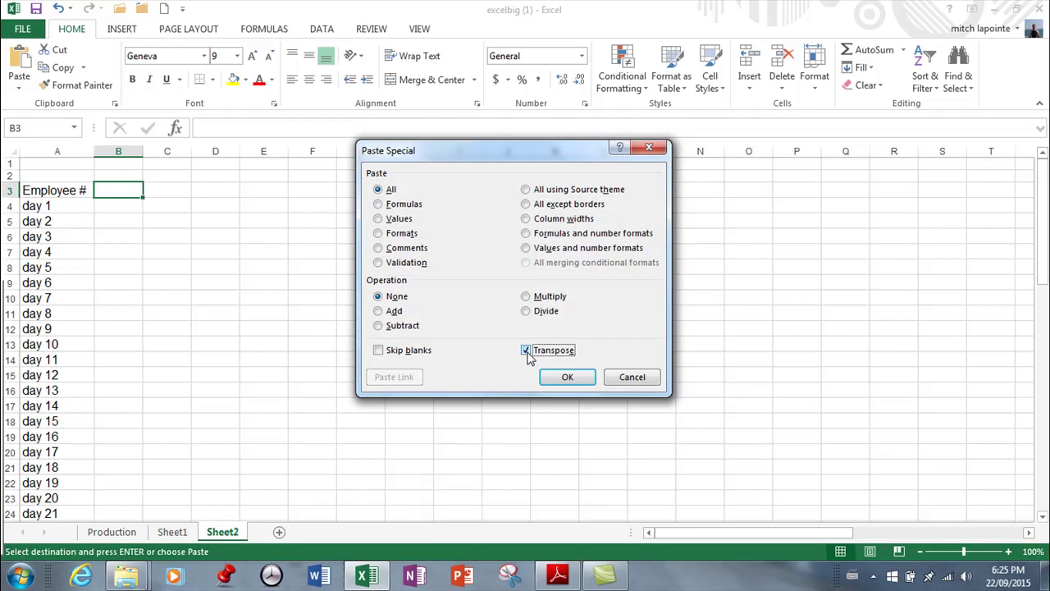
pyautogui.click(563, 377)
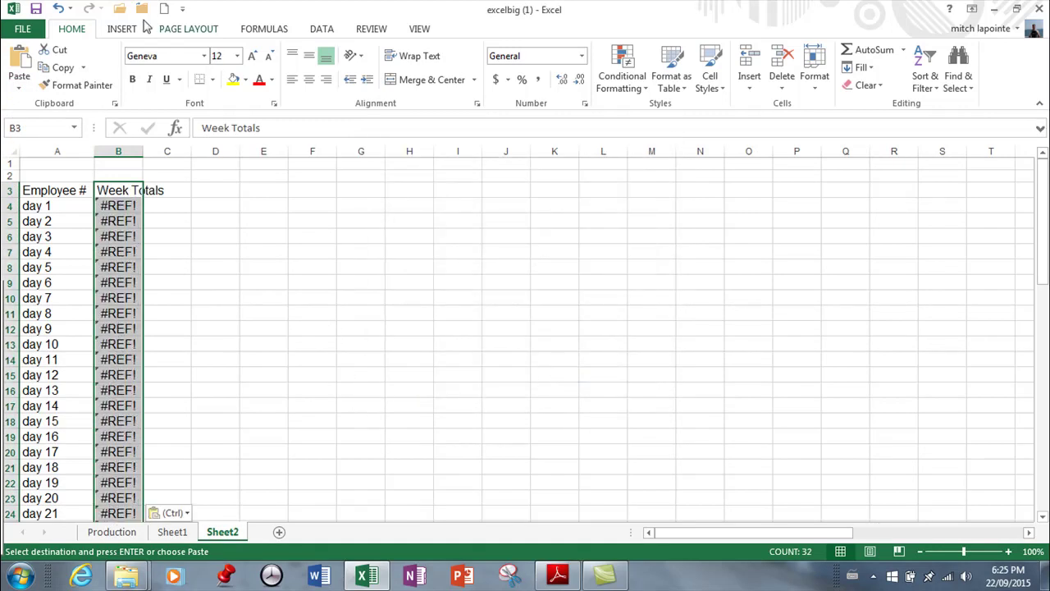
pyautogui.click(58, 8)
# Recopy the Week Totals row on the Production sheet and paste it at B3 on Sheet2 using Paste Special with Values and Transpose.
pyautogui.click(112, 531)
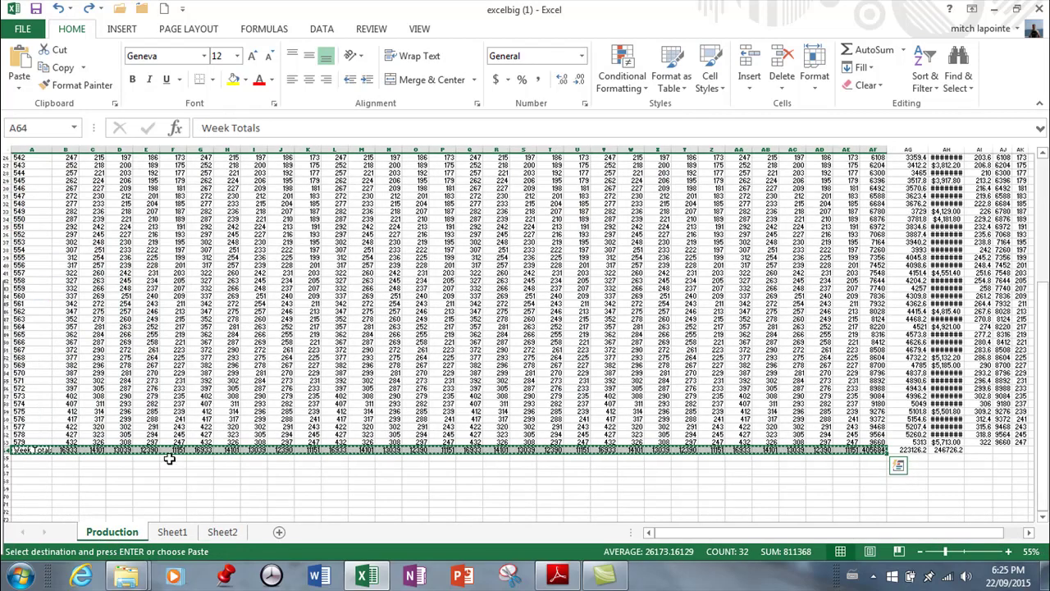
pyautogui.click(50, 67)
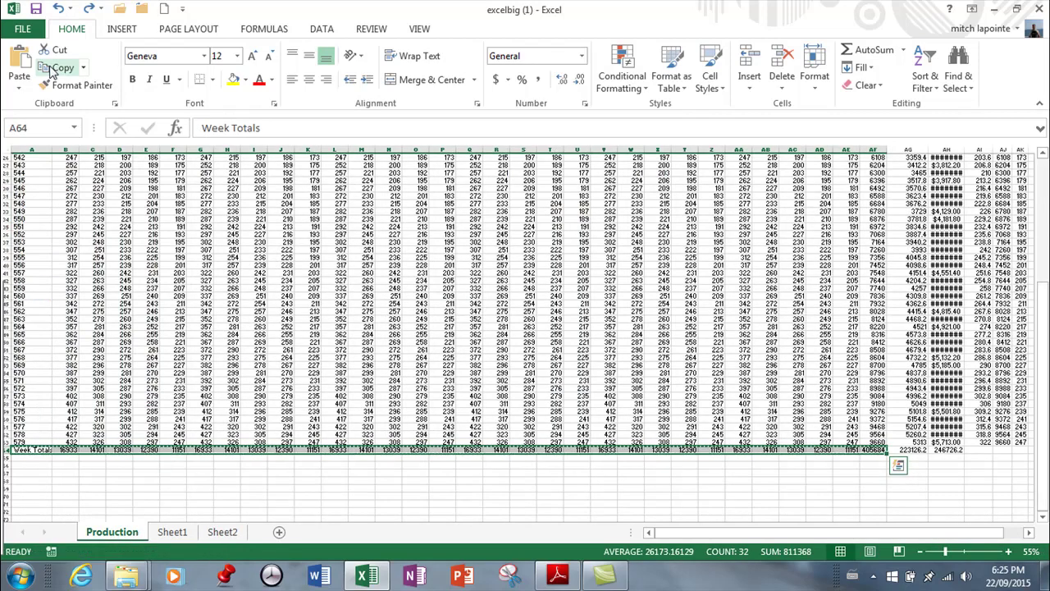
pyautogui.click(224, 534)
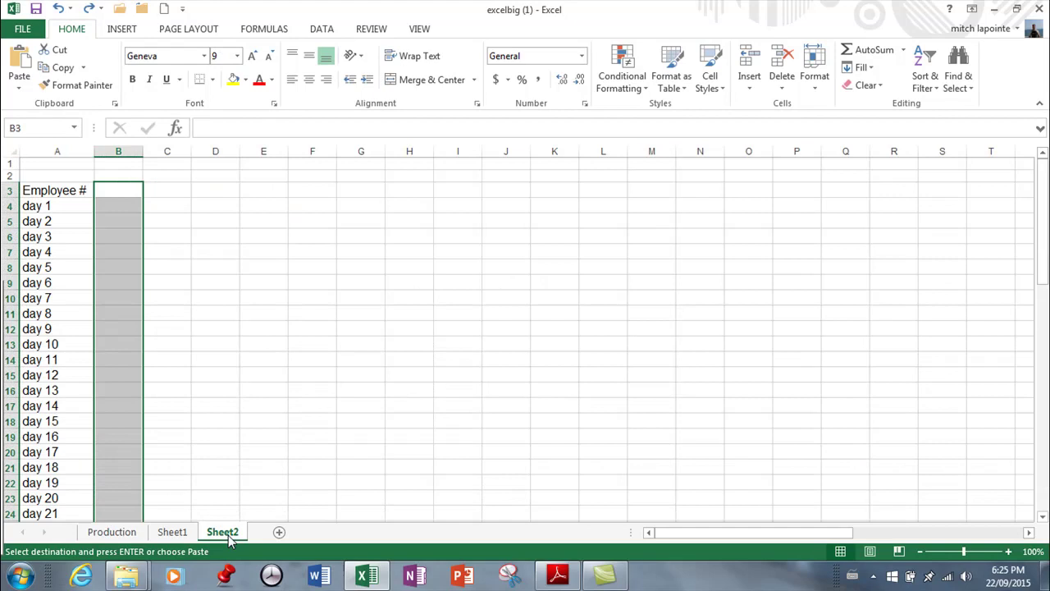
pyautogui.click(110, 194)
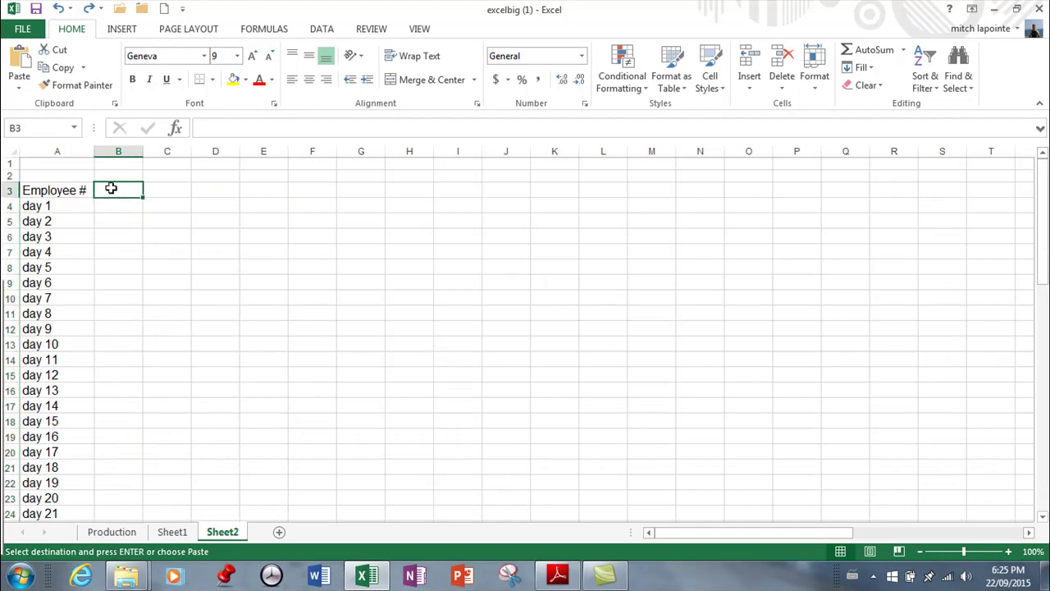
pyautogui.click(18, 82)
pyautogui.click(78, 251)
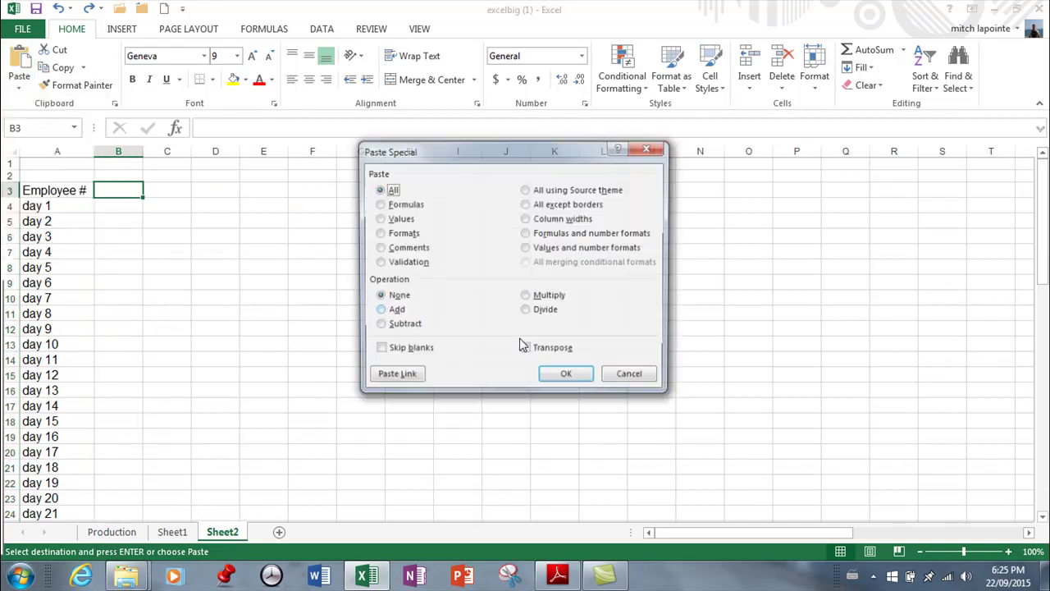
pyautogui.click(529, 349)
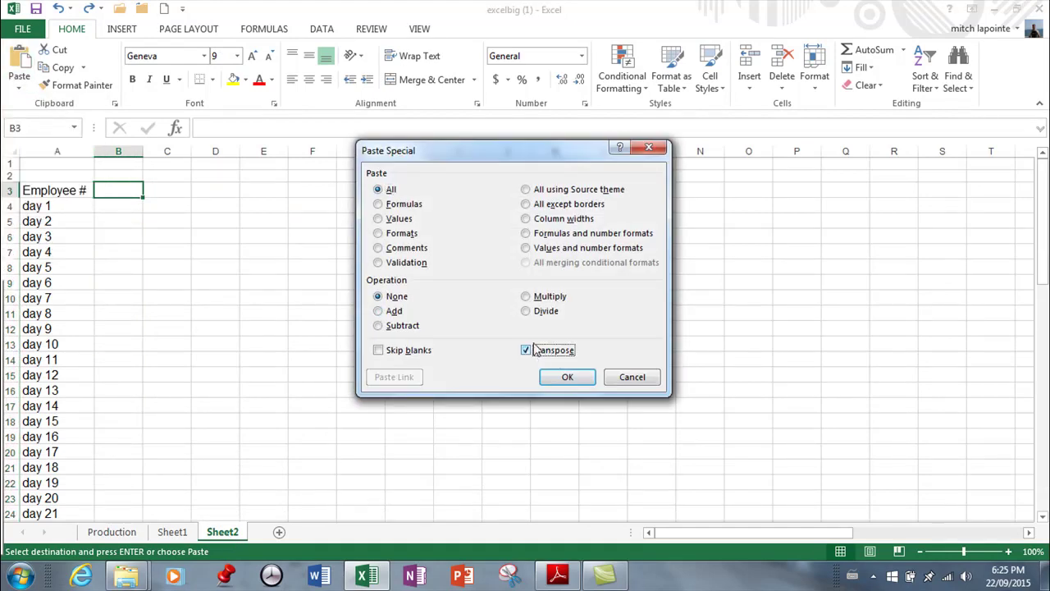
pyautogui.click(382, 220)
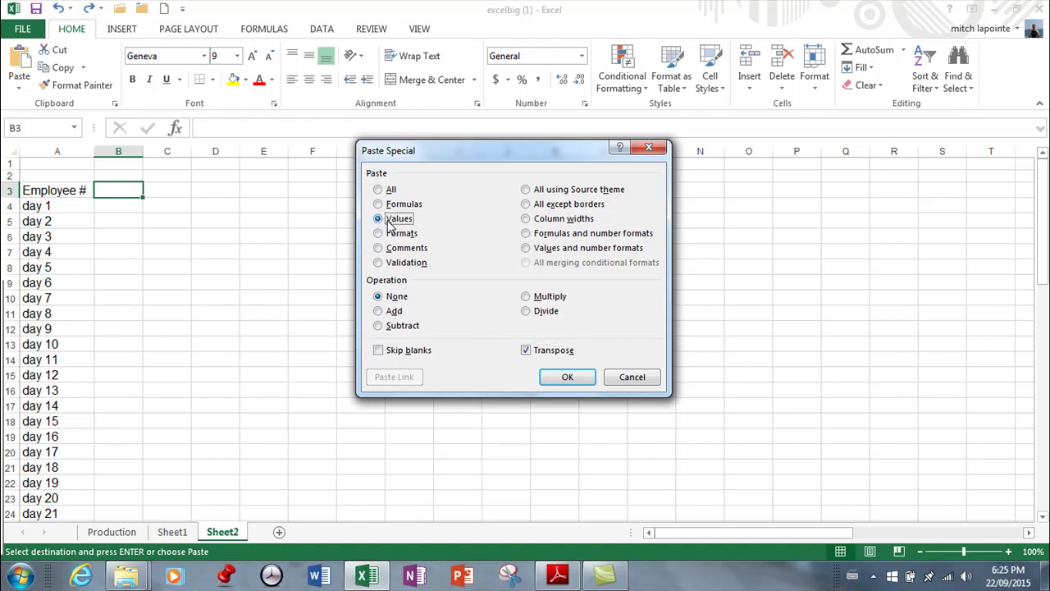
pyautogui.click(566, 378)
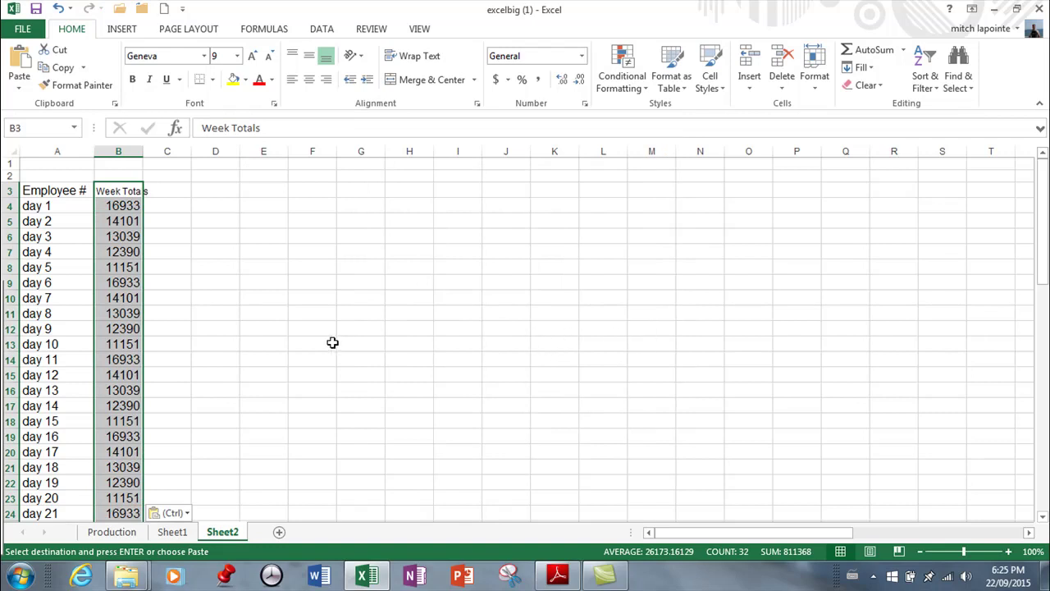
# Examine the transposed day labels and Week Totals values on Sheet2 down to the Total row.
pyautogui.scroll(-6, 334, 342)
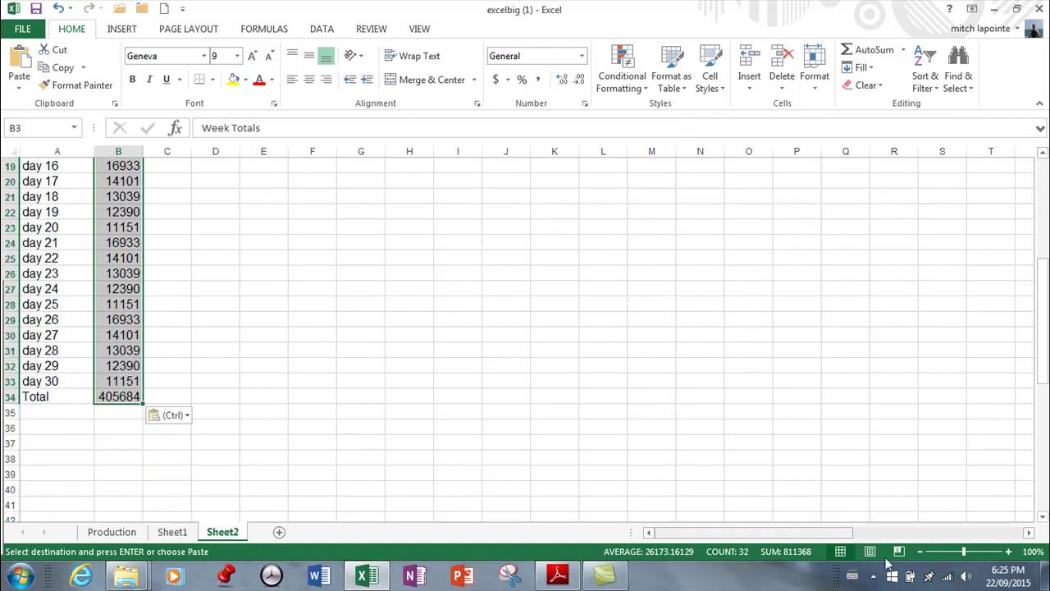
pyautogui.moveTo(966, 556); pyautogui.dragTo(969, 556)
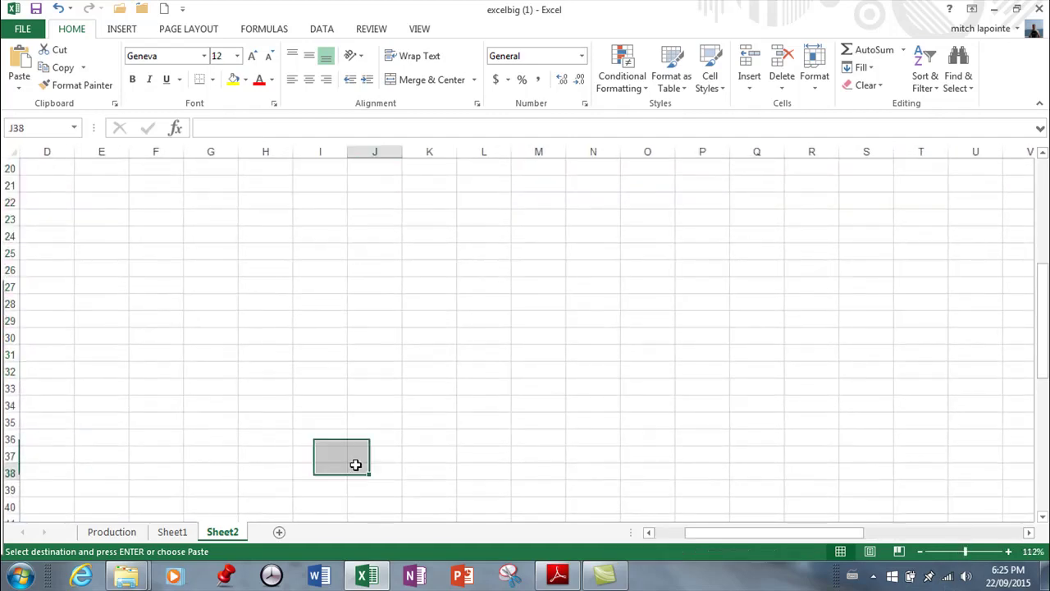
pyautogui.click(357, 467)
pyautogui.moveTo(806, 536); pyautogui.dragTo(703, 516)
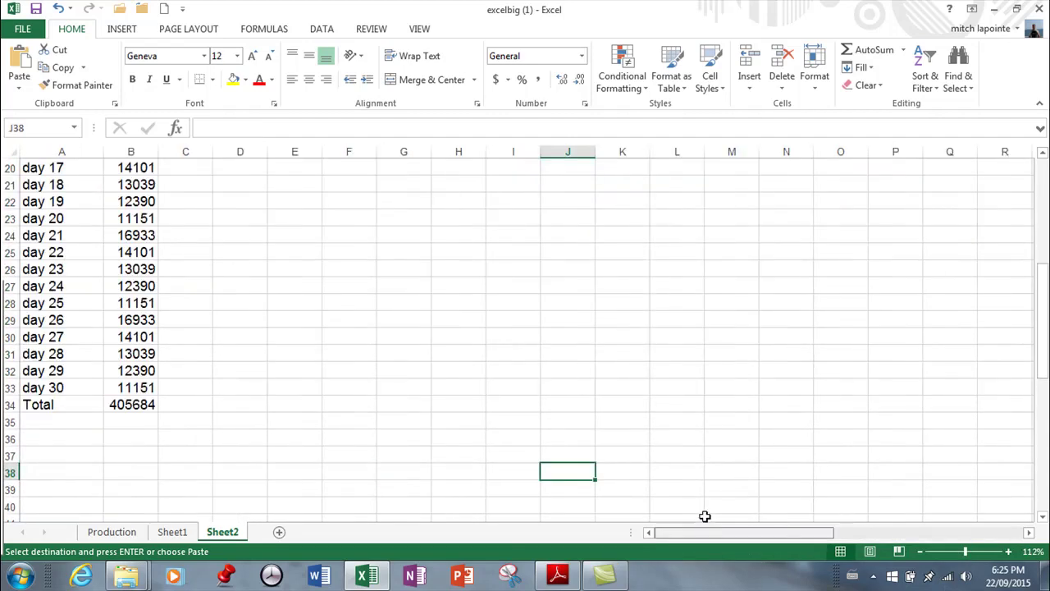
pyautogui.scroll(5, 469, 352)
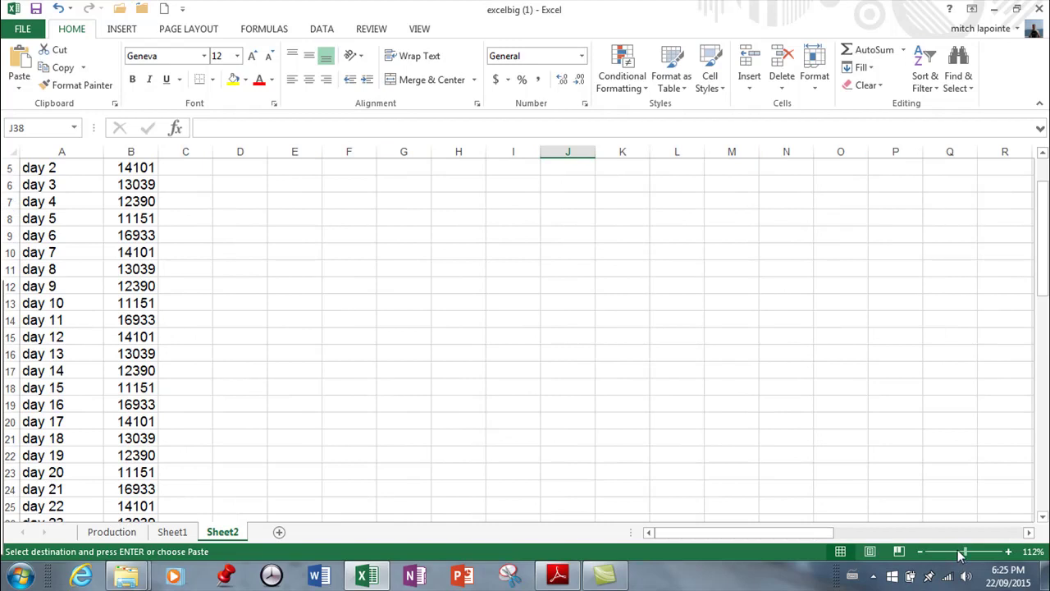
pyautogui.moveTo(962, 556); pyautogui.dragTo(957, 555)
pyautogui.scroll(-1, 721, 447)
pyautogui.scroll(1, 719, 441)
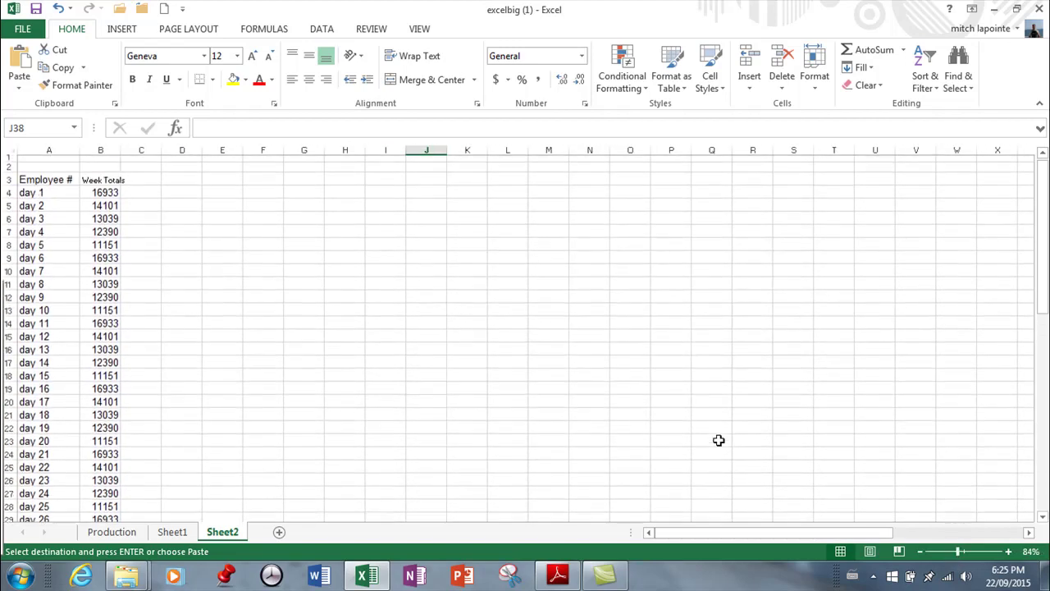
pyautogui.moveTo(958, 556); pyautogui.dragTo(949, 555)
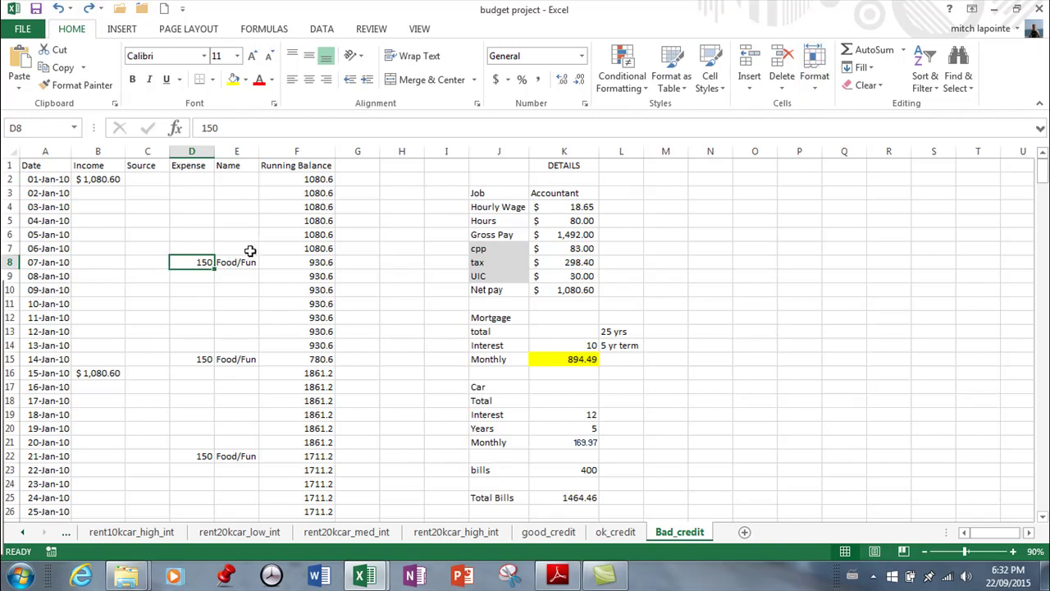
# Review the Food/Fun amounts in the Expense column of the Bad_credit sheet in the budget project workbook.
pyautogui.scroll(-9, 236, 255)
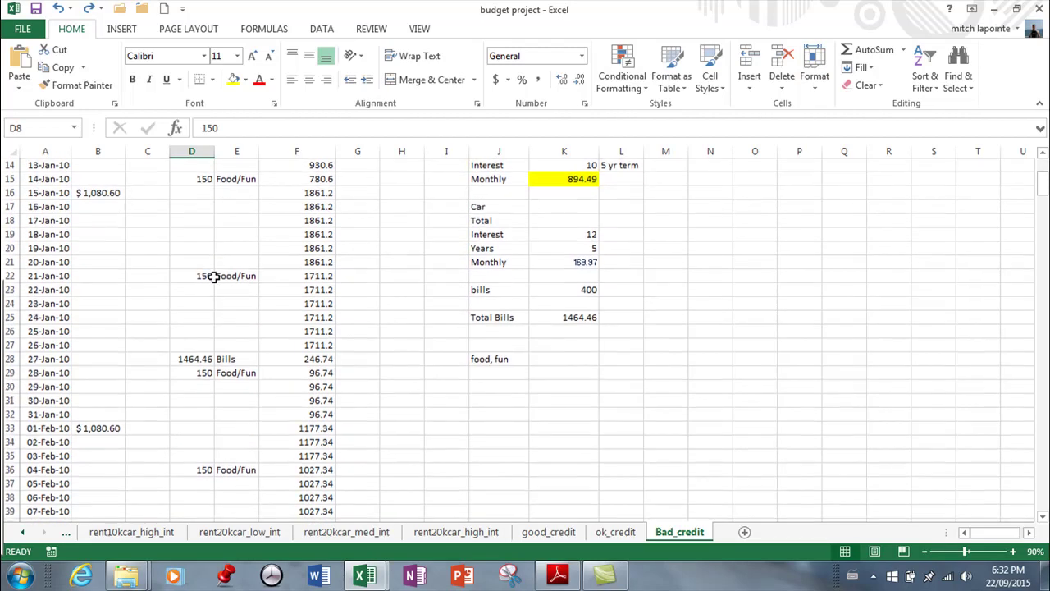
pyautogui.scroll(-15, 340, 306)
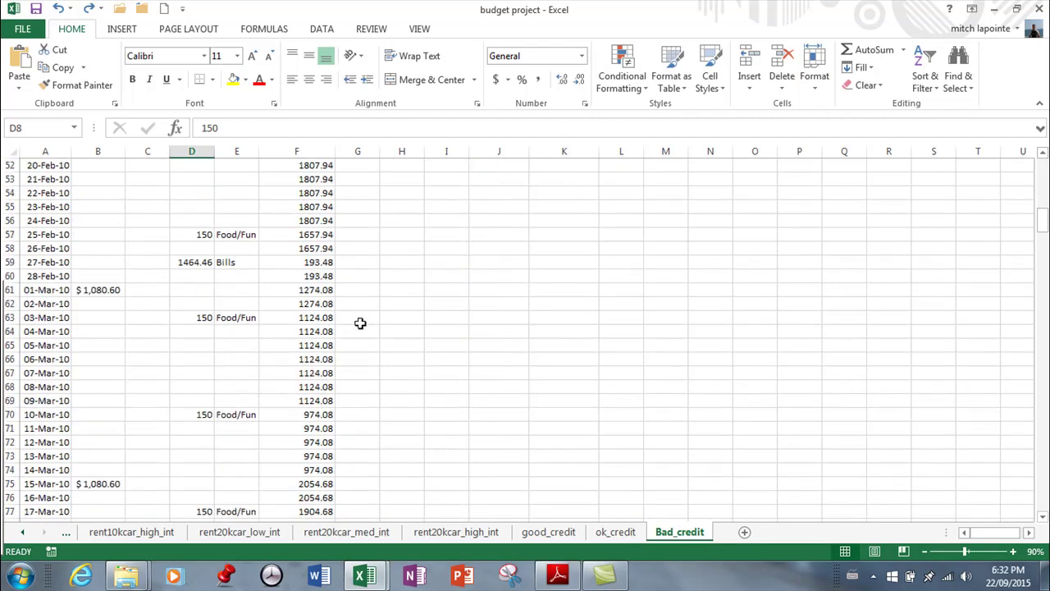
pyautogui.scroll(-4, 366, 326)
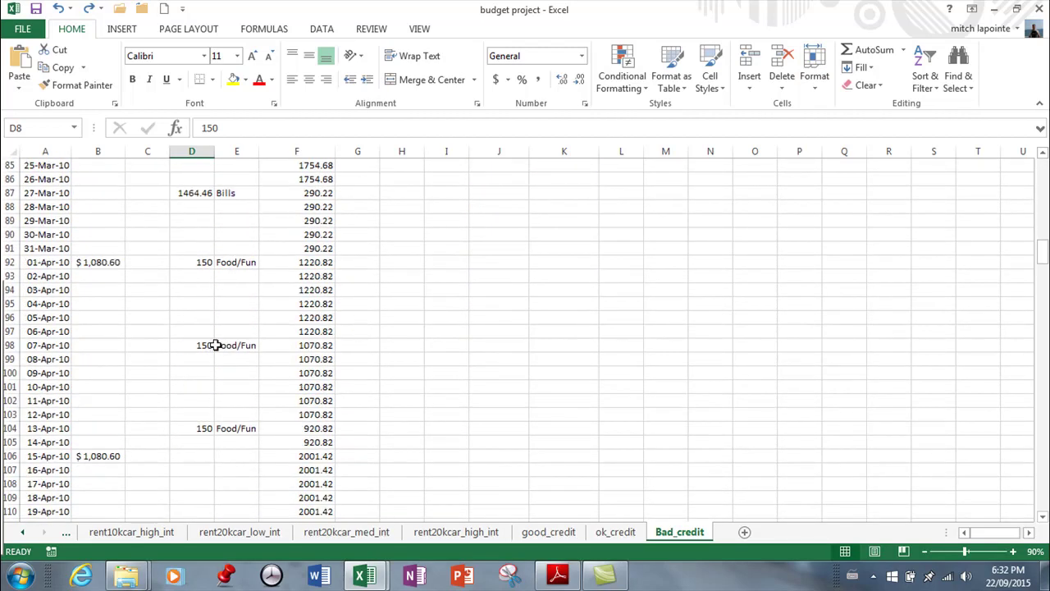
pyautogui.scroll(-2, 368, 333)
pyautogui.scroll(-6, 314, 348)
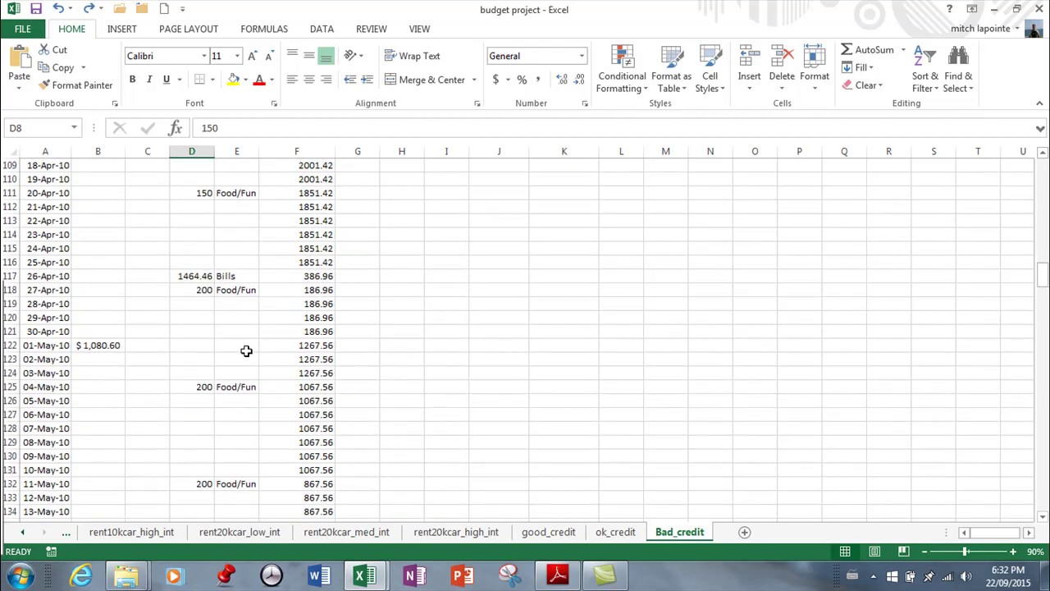
pyautogui.scroll(7, 229, 301)
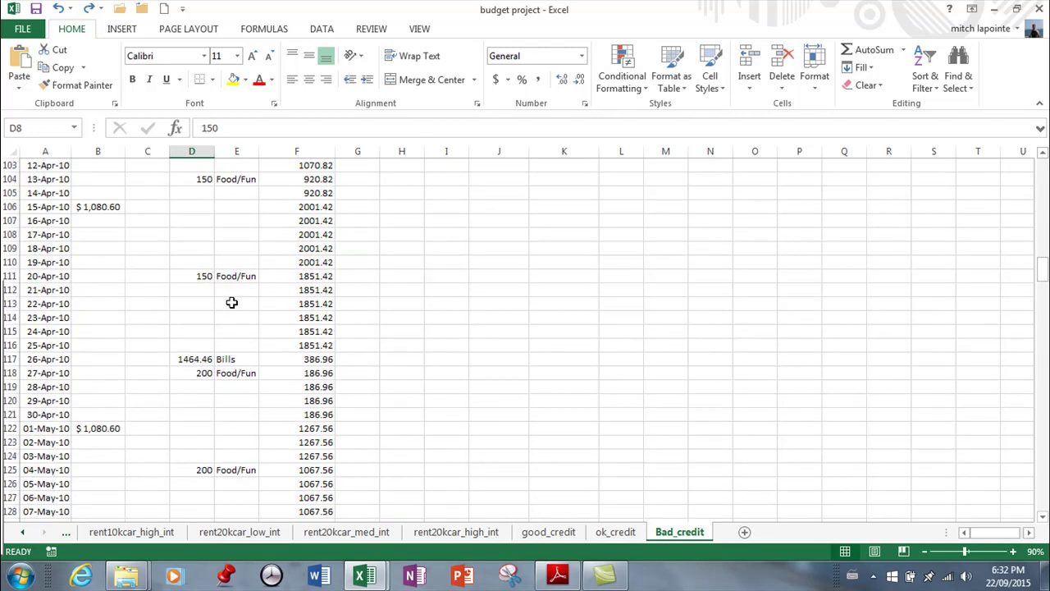
pyautogui.scroll(4, 231, 302)
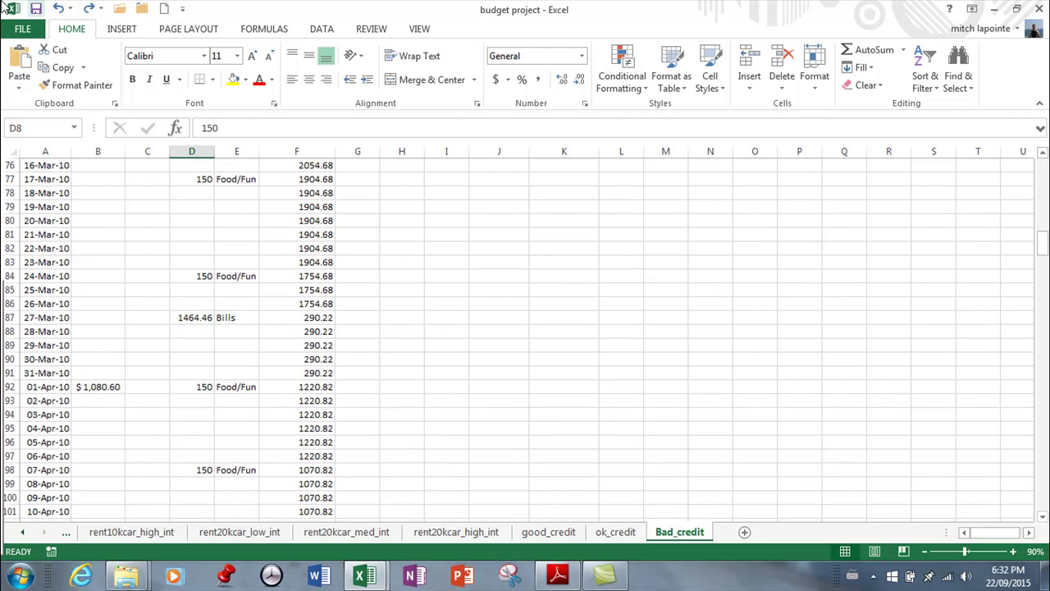
# Undo the earlier changes to the Food/Fun expenses on the Bad_credit sheet, and redo one change after undoing too far.
pyautogui.click(57, 9)
pyautogui.click(57, 9)
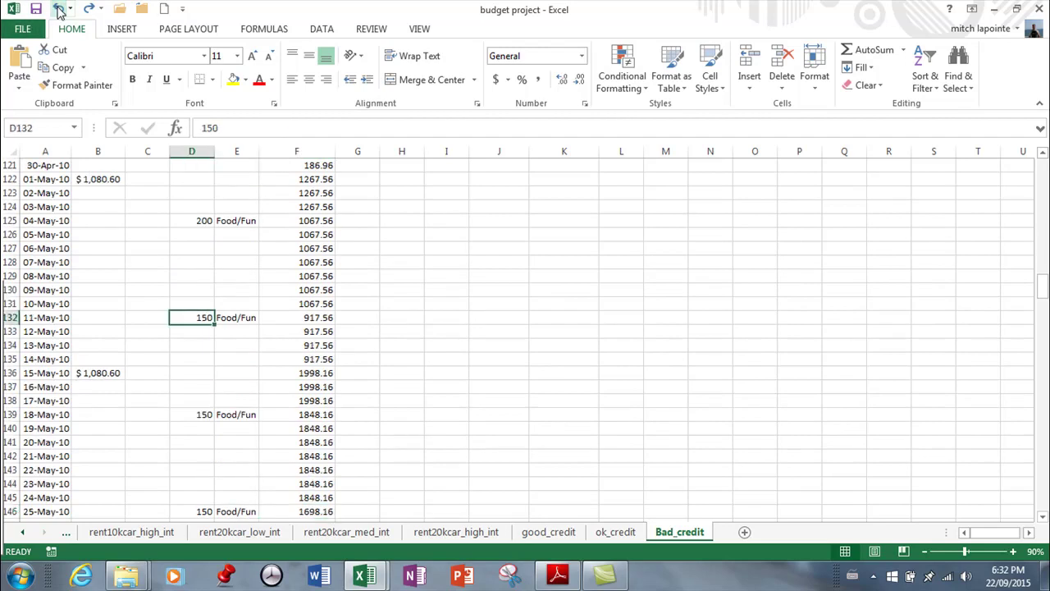
pyautogui.click(58, 9)
pyautogui.click(57, 9)
pyautogui.click(58, 9)
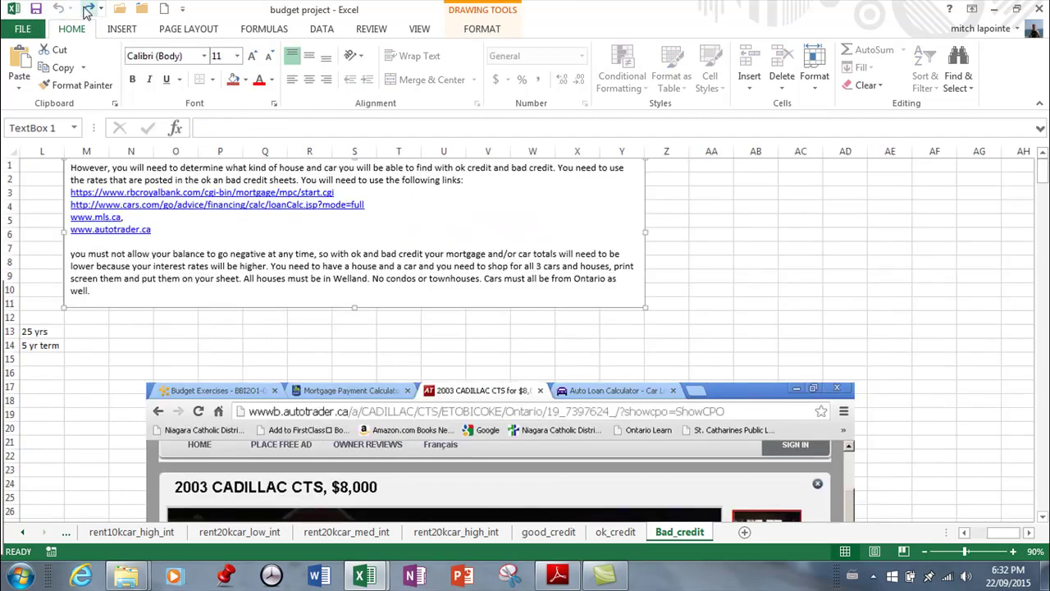
pyautogui.click(89, 9)
# Check the Food/Fun expense entries and running balance from January through April on the Bad_credit sheet.
pyautogui.scroll(12, 516, 394)
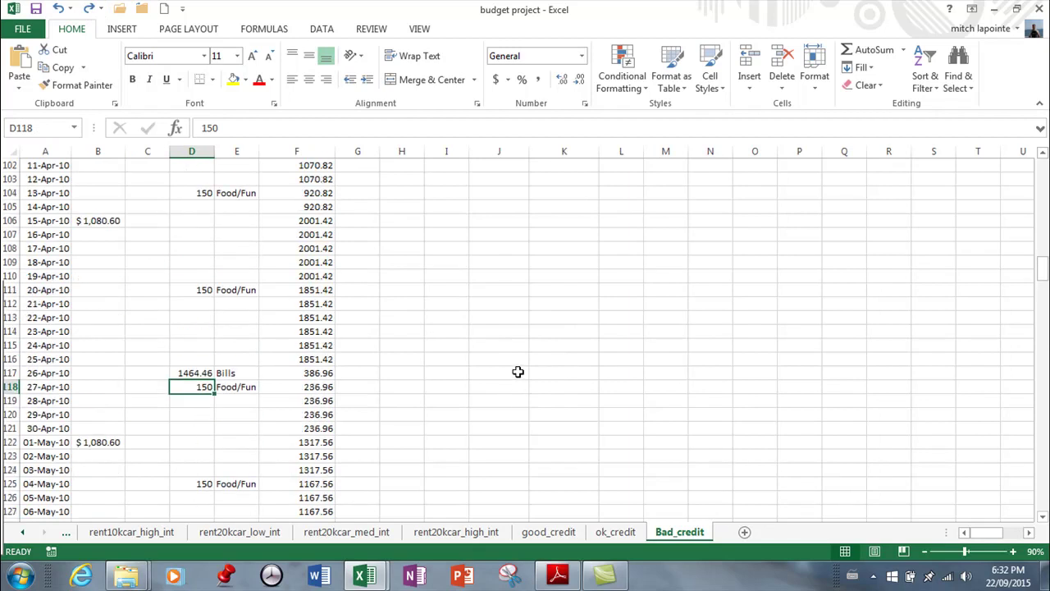
pyautogui.scroll(13, 509, 365)
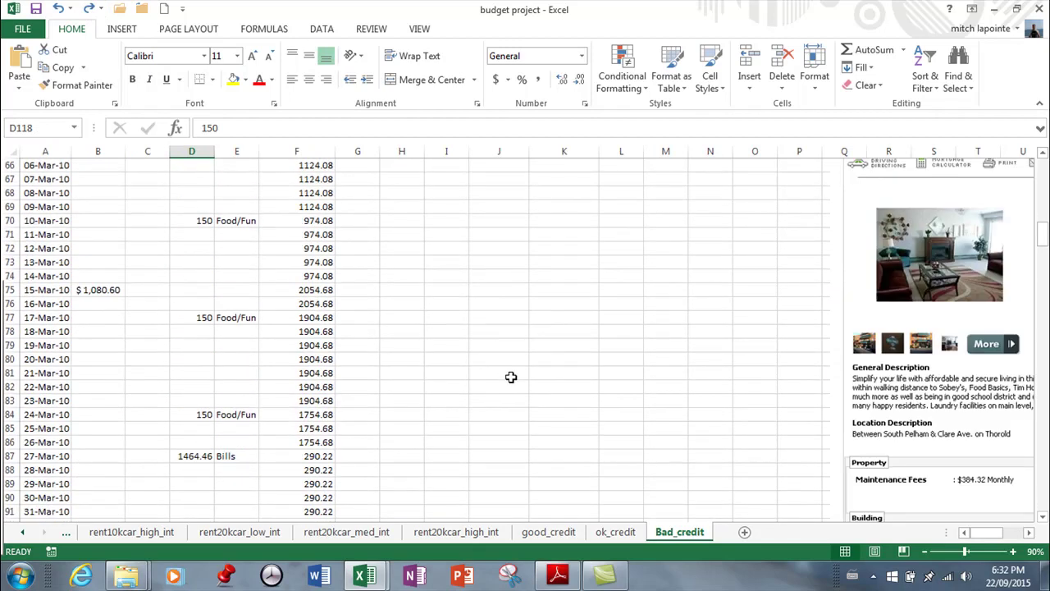
pyautogui.scroll(10, 502, 357)
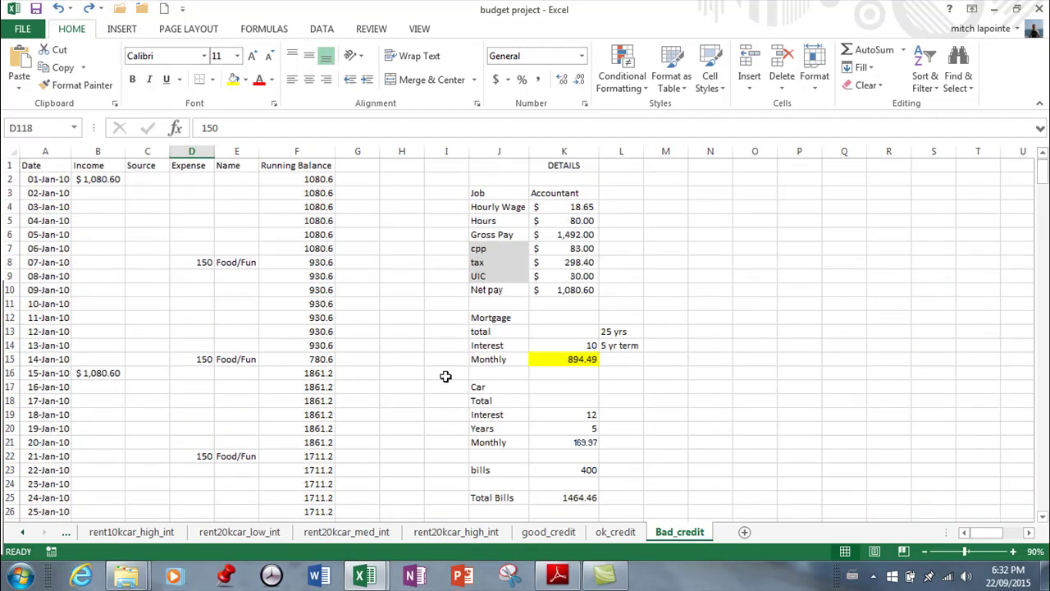
pyautogui.scroll(-13, 234, 316)
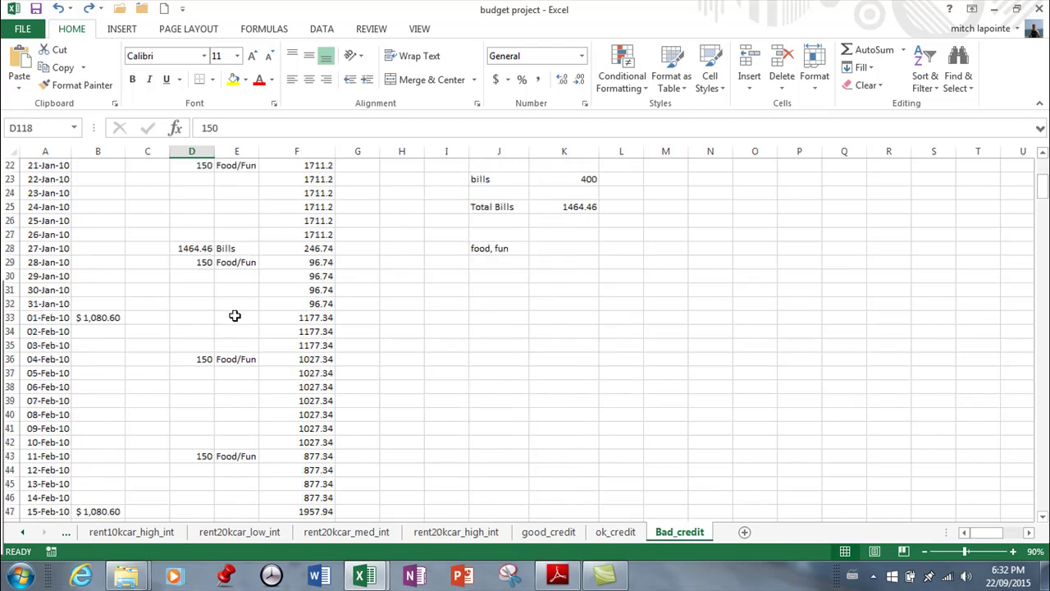
pyautogui.scroll(-8, 236, 321)
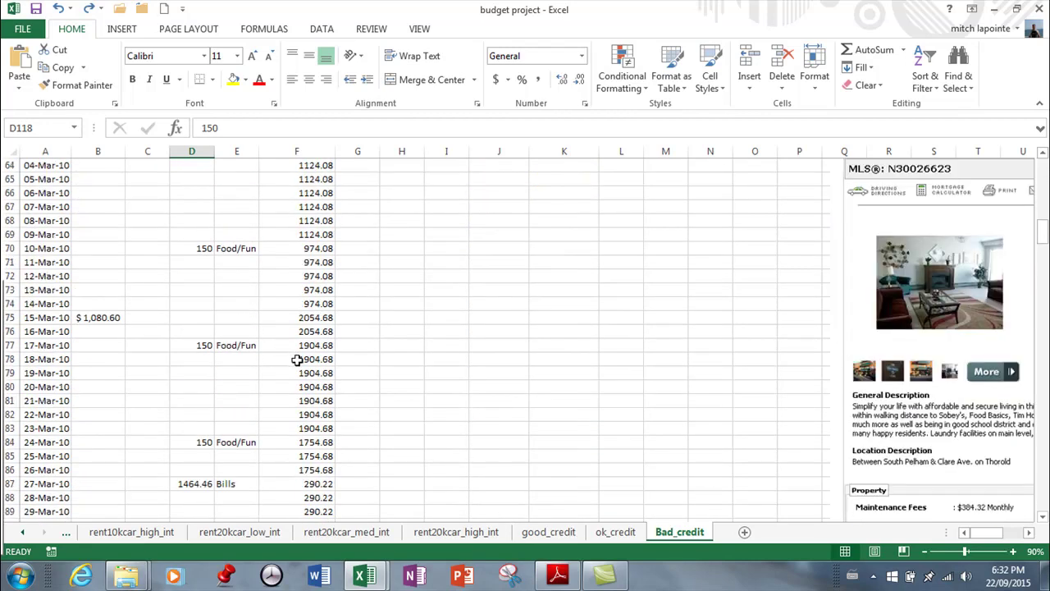
pyautogui.scroll(11, 361, 348)
pyautogui.scroll(10, 359, 338)
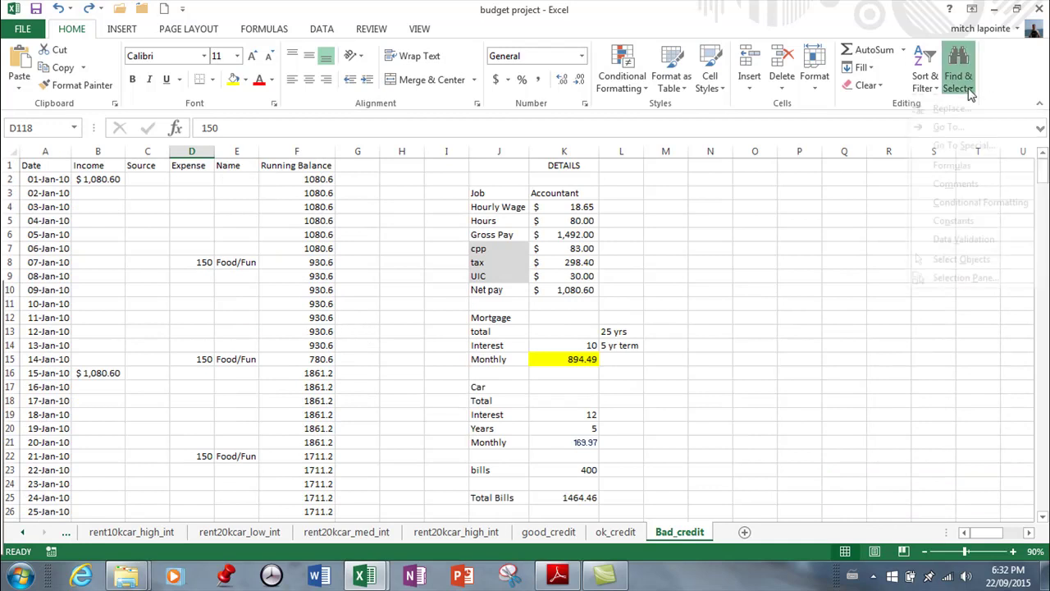
# Inspect the Replace settings for changing 150 to 200, including the expanded matching options, and close the dialog without replacing.
pyautogui.click(959, 72)
pyautogui.click(948, 123)
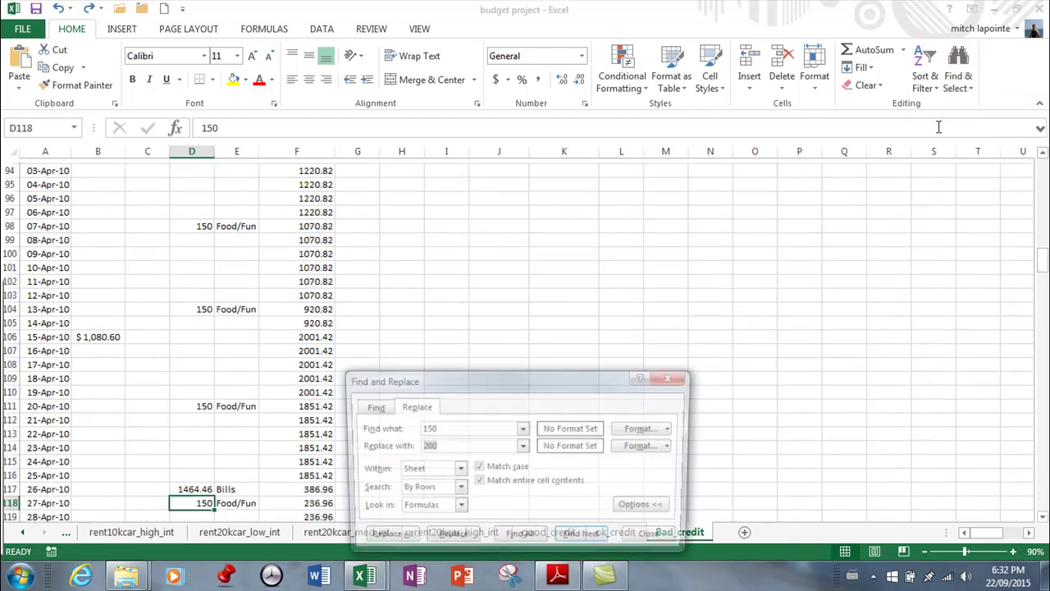
pyautogui.moveTo(510, 380); pyautogui.dragTo(730, 174)
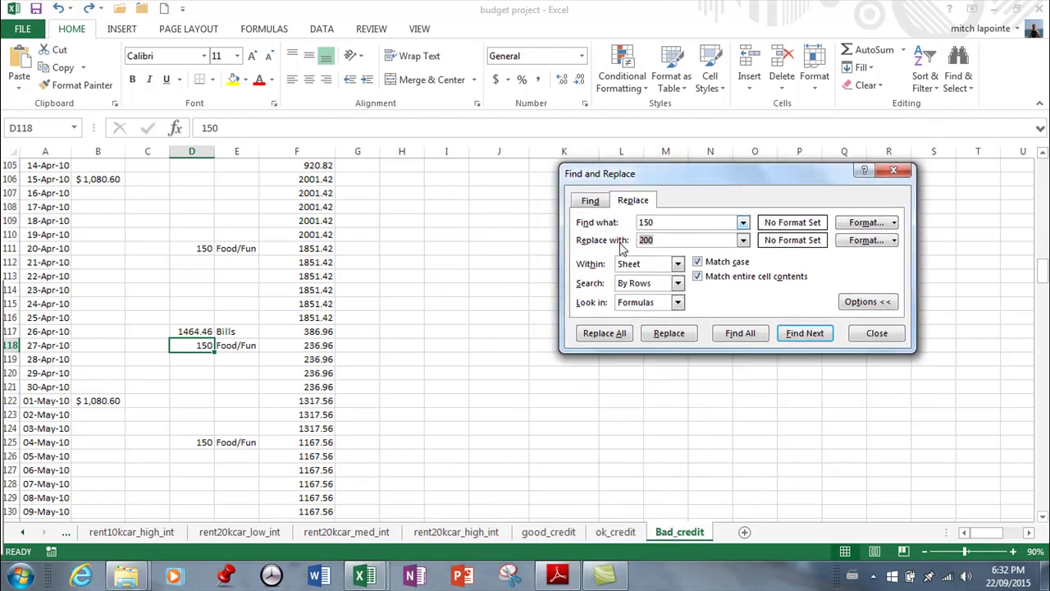
pyautogui.click(861, 305)
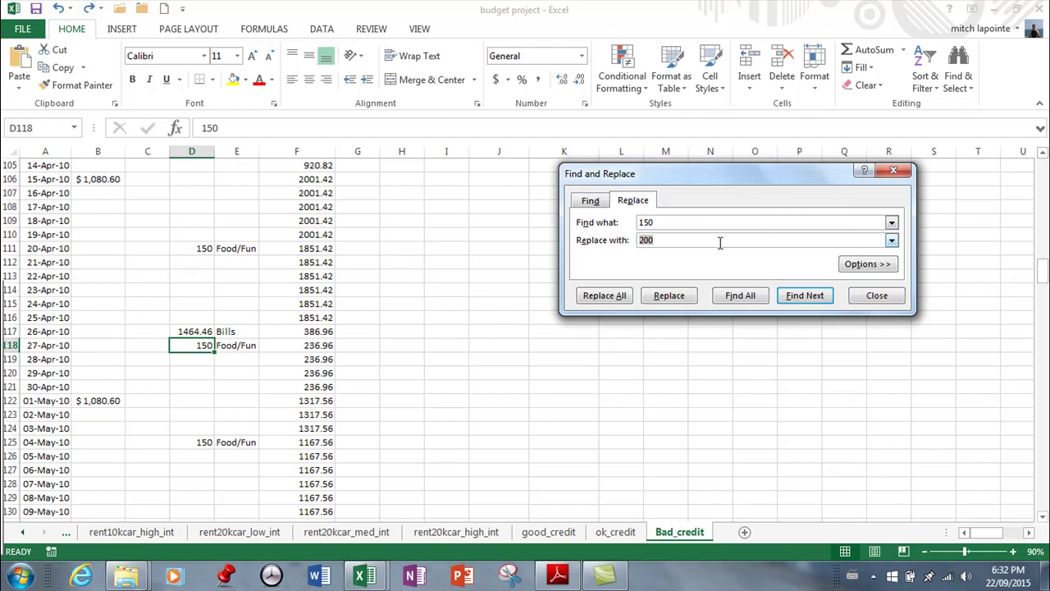
pyautogui.click(869, 265)
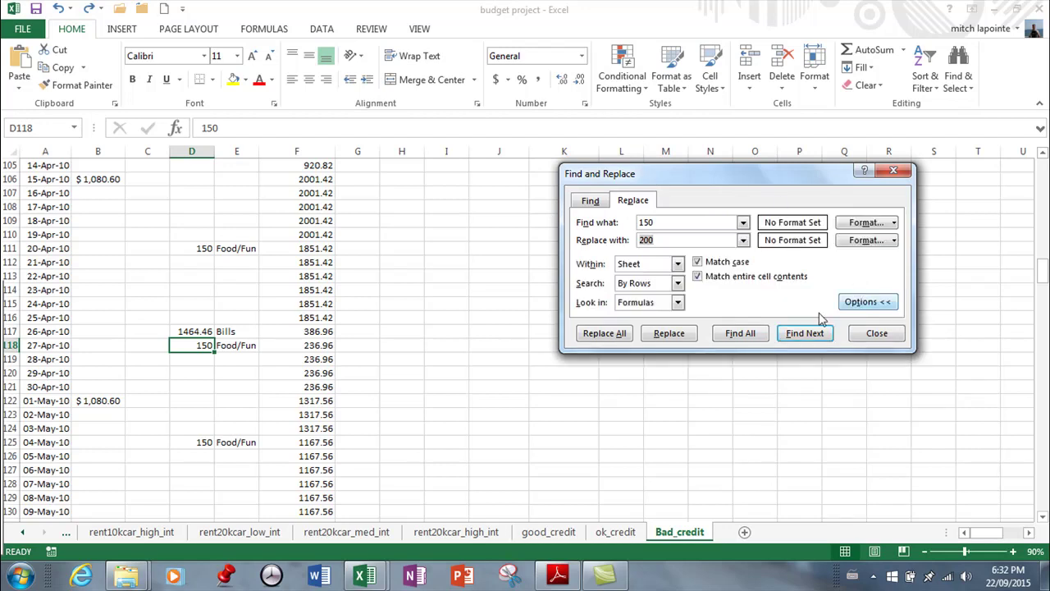
pyautogui.click(710, 242)
pyautogui.click(856, 334)
# Replace all cells containing exactly 150 with 160 on the Bad_credit sheet.
pyautogui.scroll(20, 293, 328)
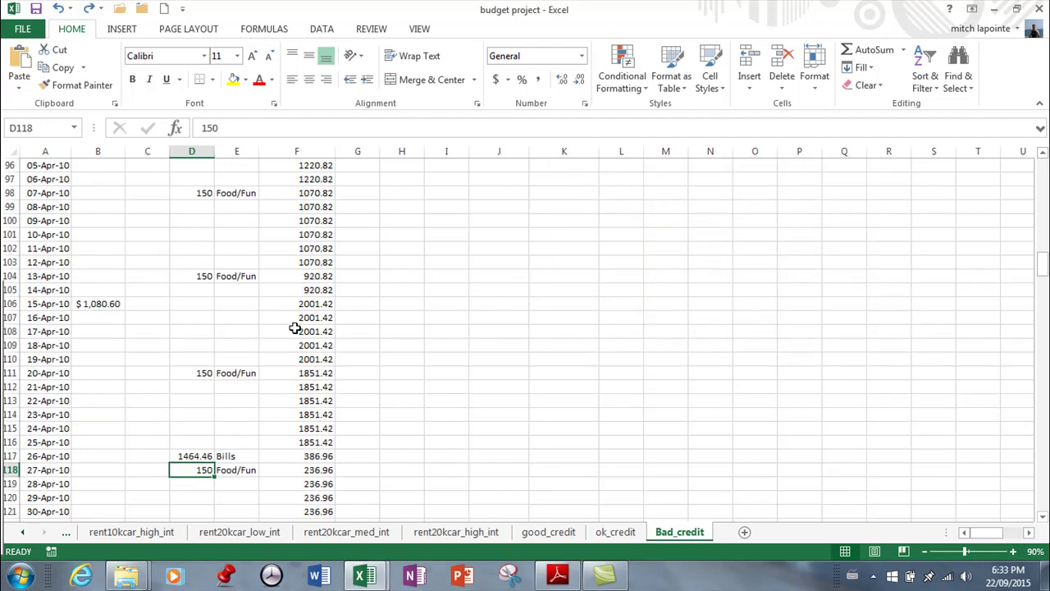
pyautogui.scroll(11, 267, 305)
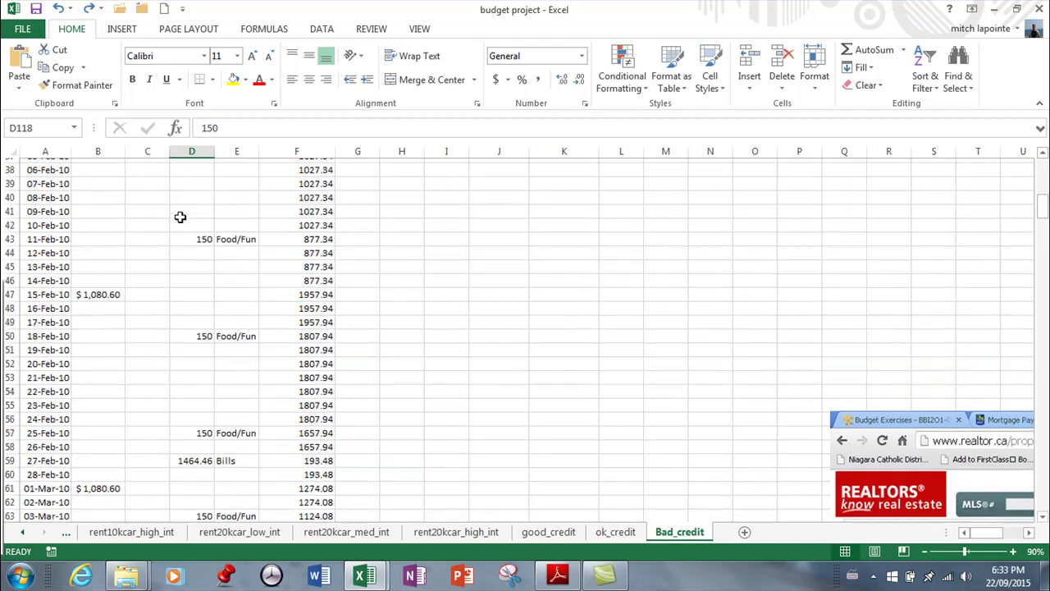
pyautogui.scroll(4, 200, 222)
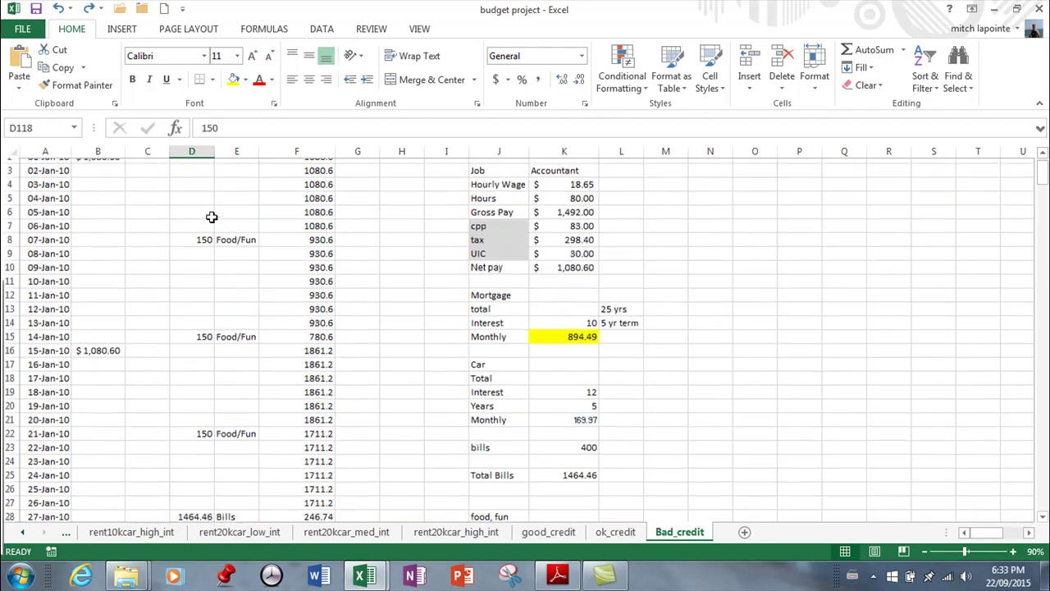
pyautogui.click(201, 208)
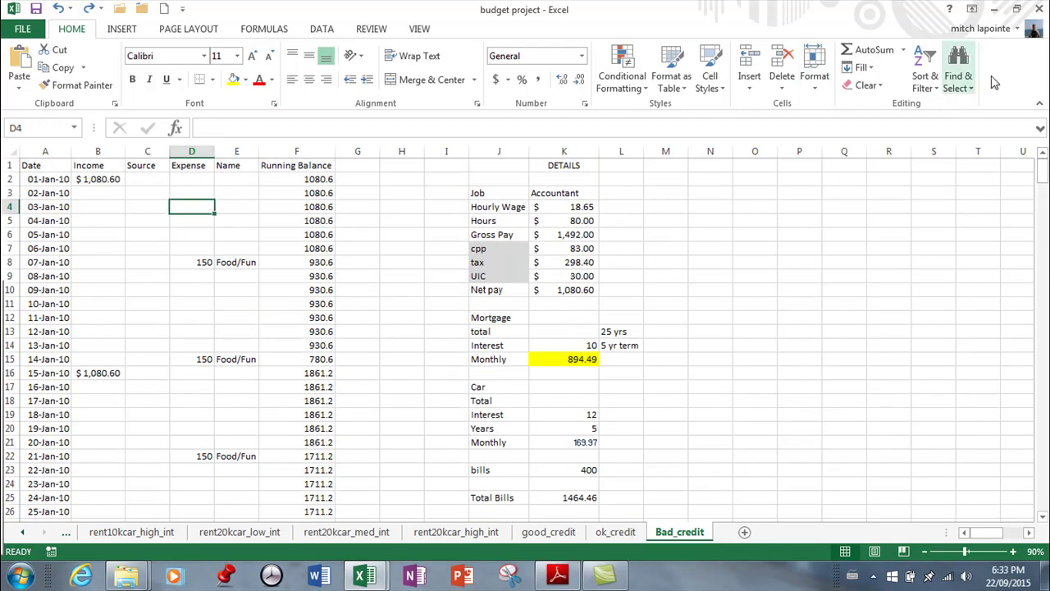
pyautogui.click(957, 72)
pyautogui.click(950, 124)
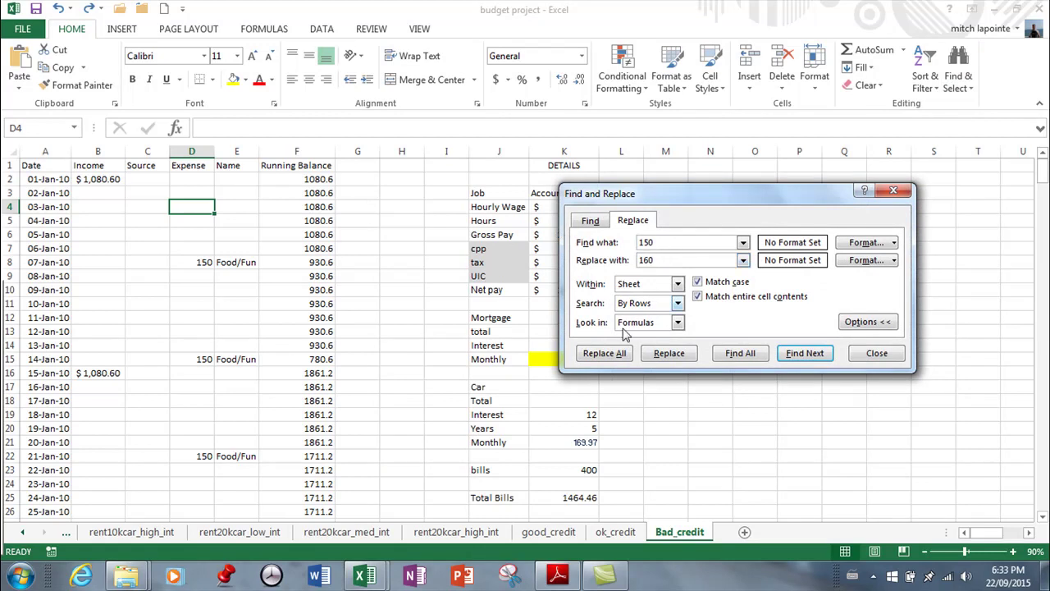
pyautogui.click(617, 356)
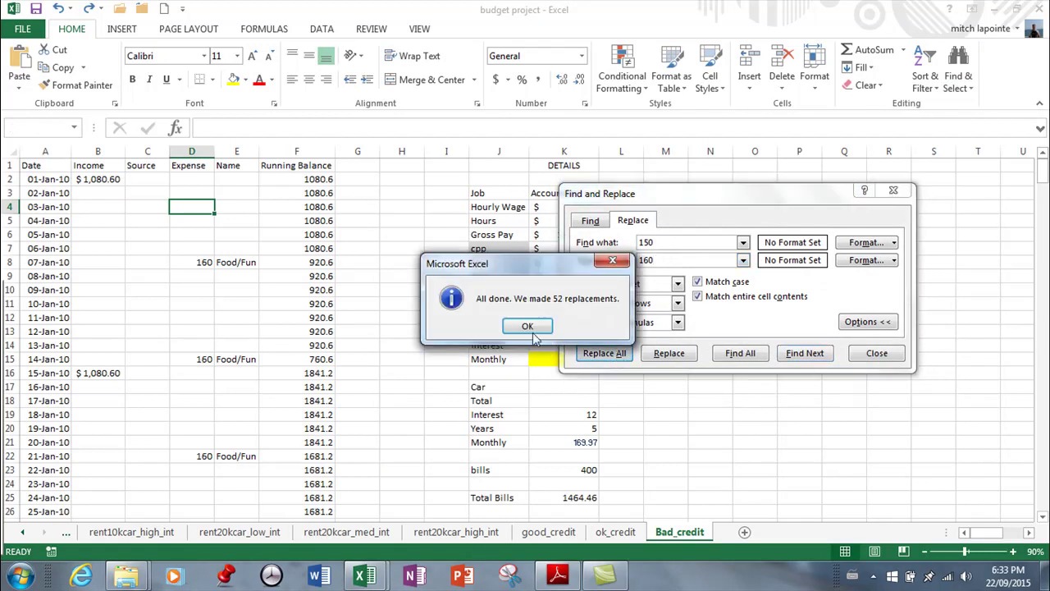
pyautogui.click(529, 326)
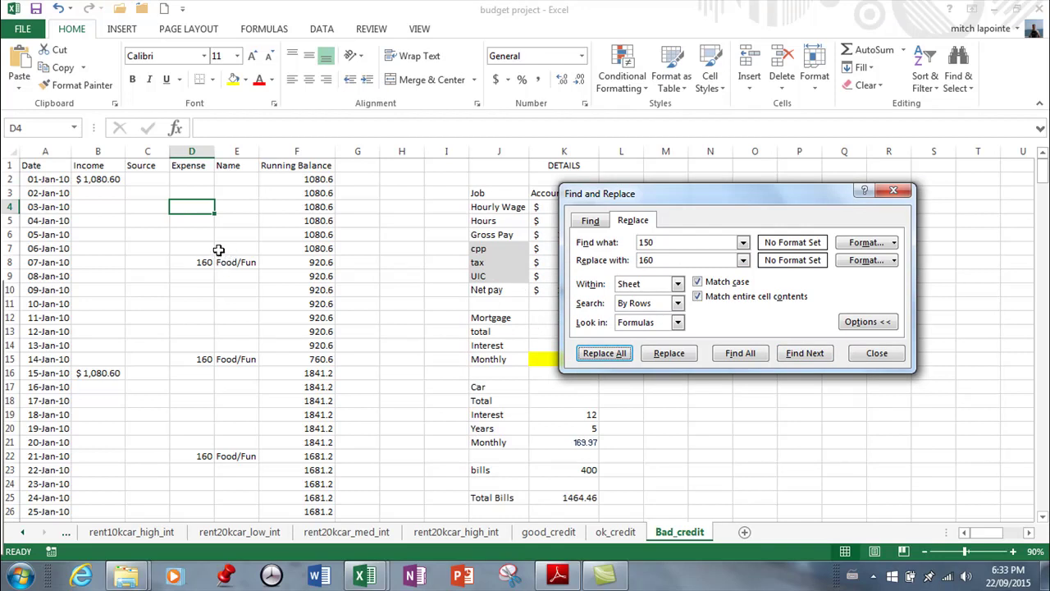
# Examine the Food/Fun expenses and the running balance from January into June on the Bad_credit sheet.
pyautogui.click(210, 290)
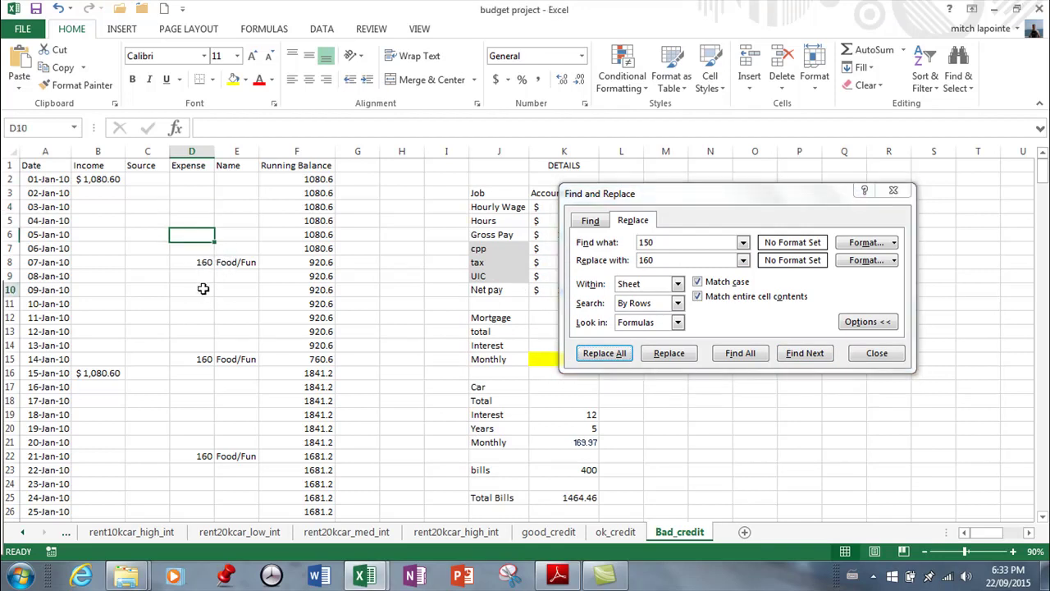
pyautogui.scroll(-6, 213, 283)
pyautogui.scroll(-6, 216, 278)
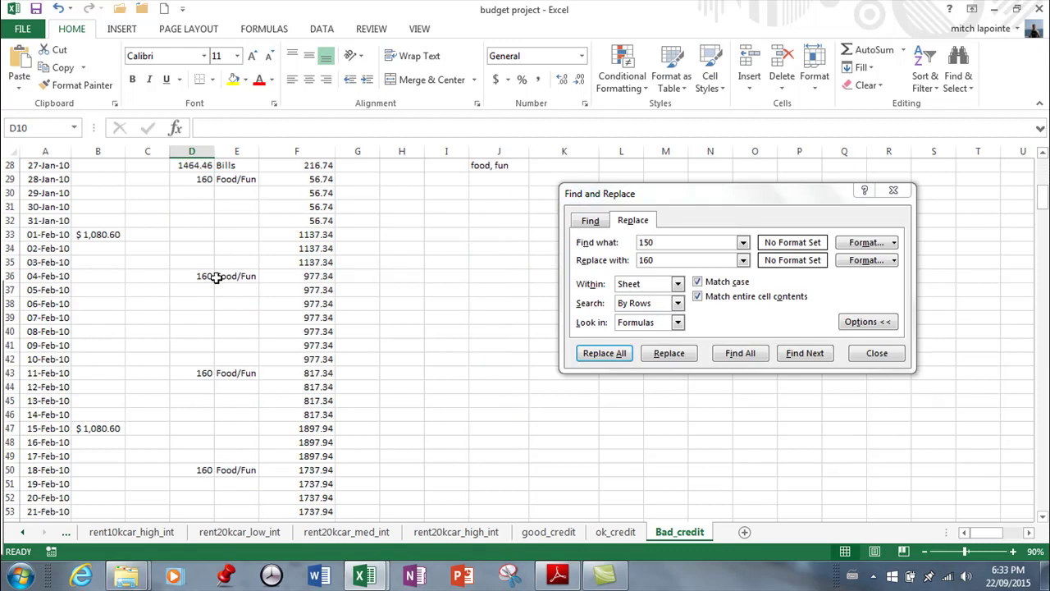
pyautogui.scroll(-7, 214, 287)
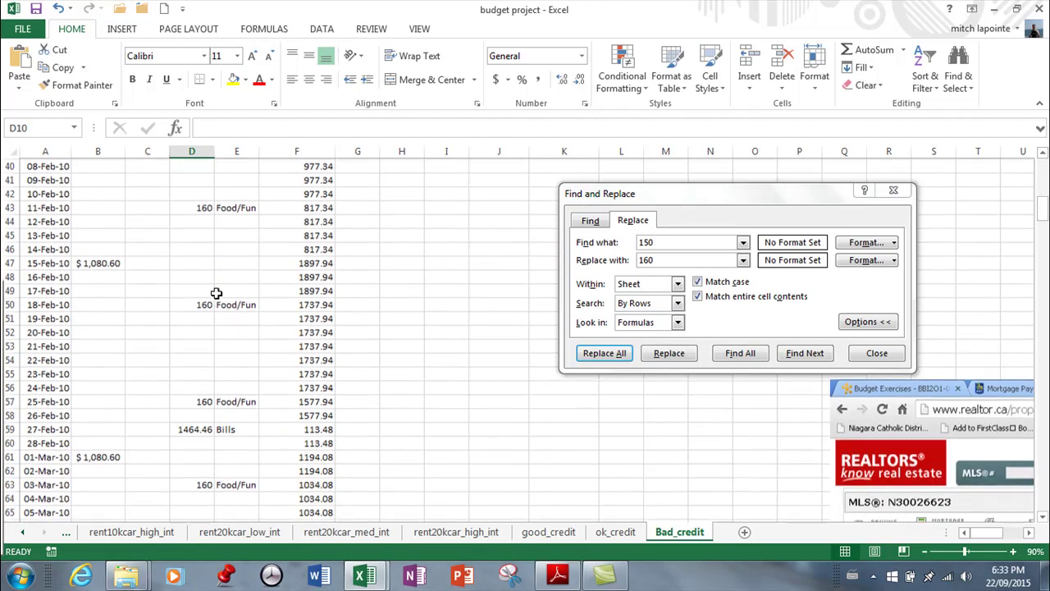
pyautogui.scroll(-10, 214, 281)
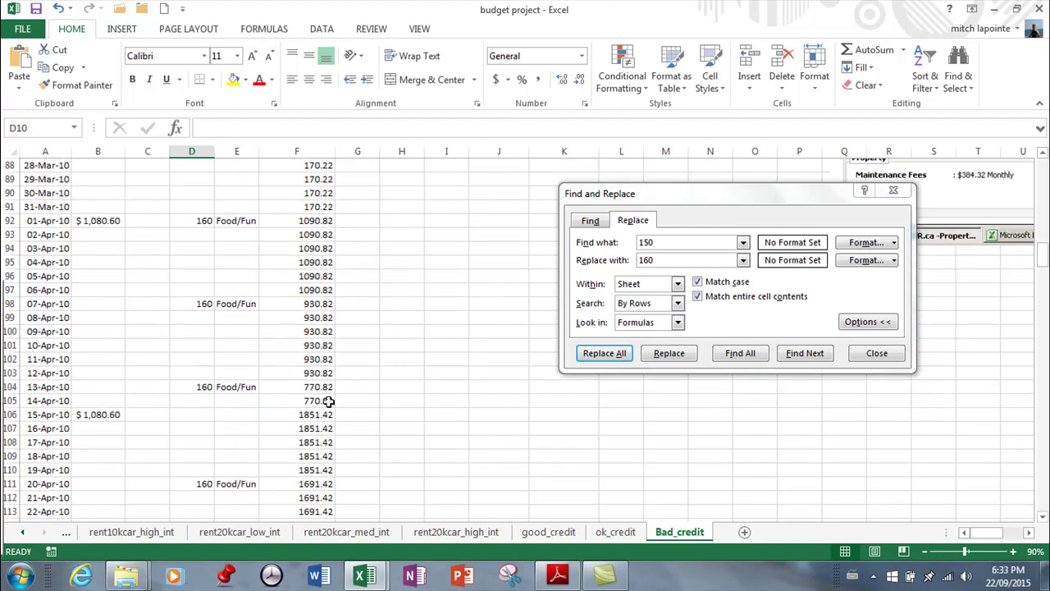
pyautogui.scroll(-6, 324, 400)
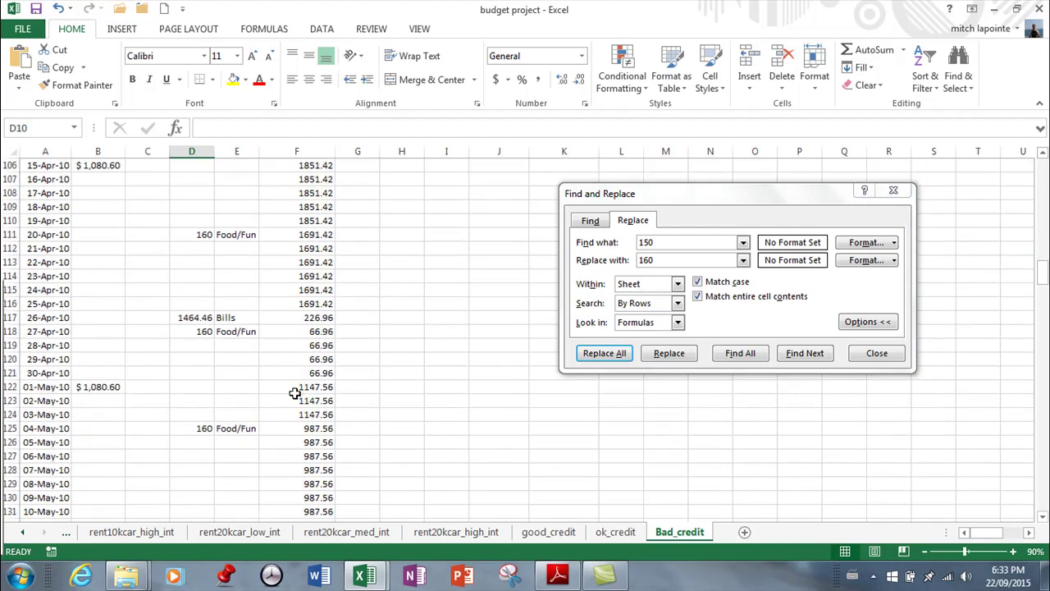
pyautogui.scroll(-2, 251, 340)
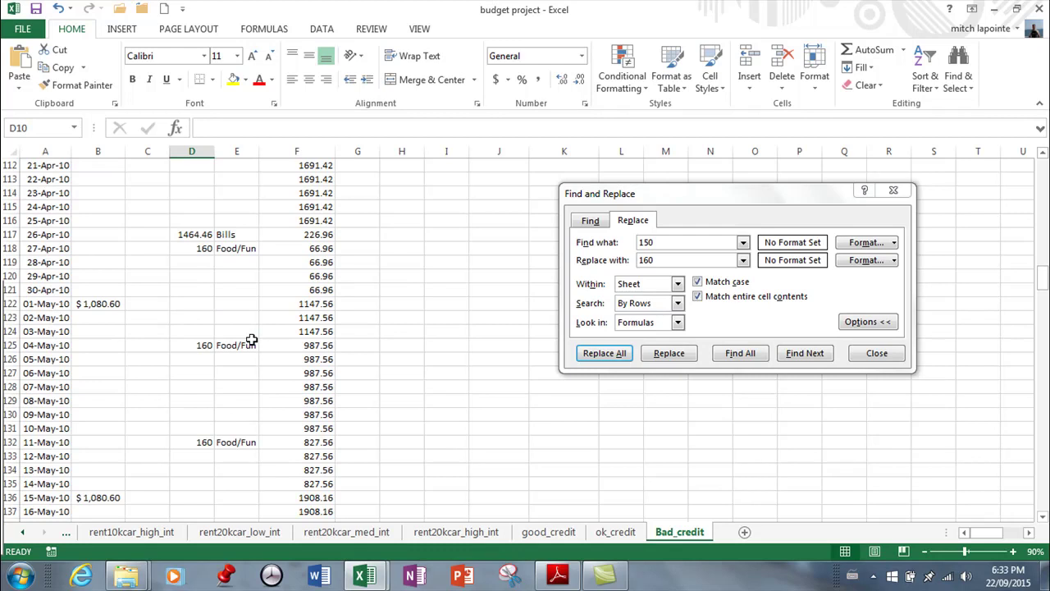
pyautogui.scroll(-8, 251, 340)
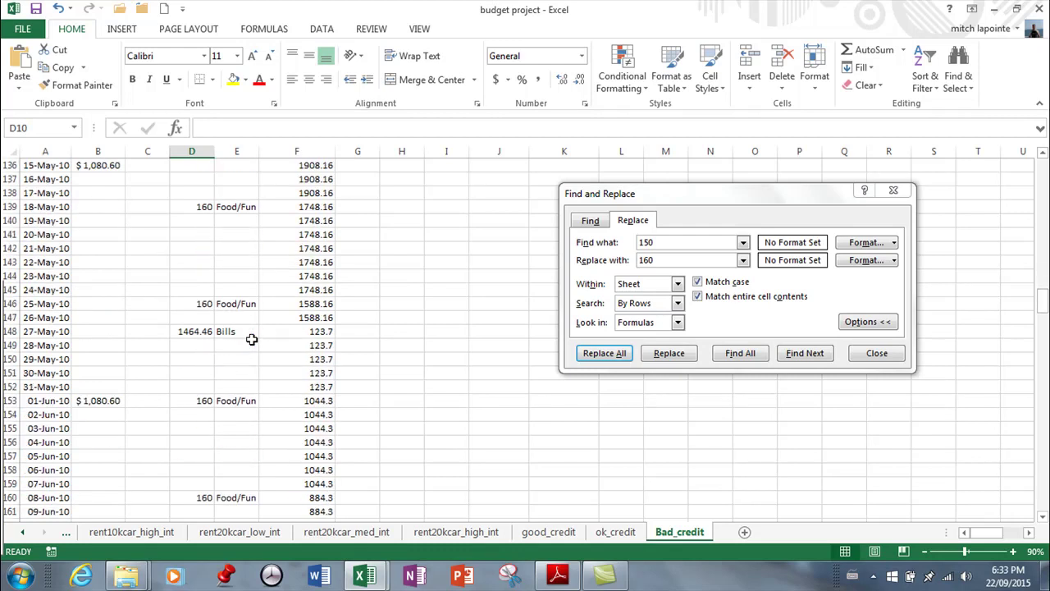
pyautogui.scroll(-4, 251, 340)
pyautogui.scroll(6, 251, 329)
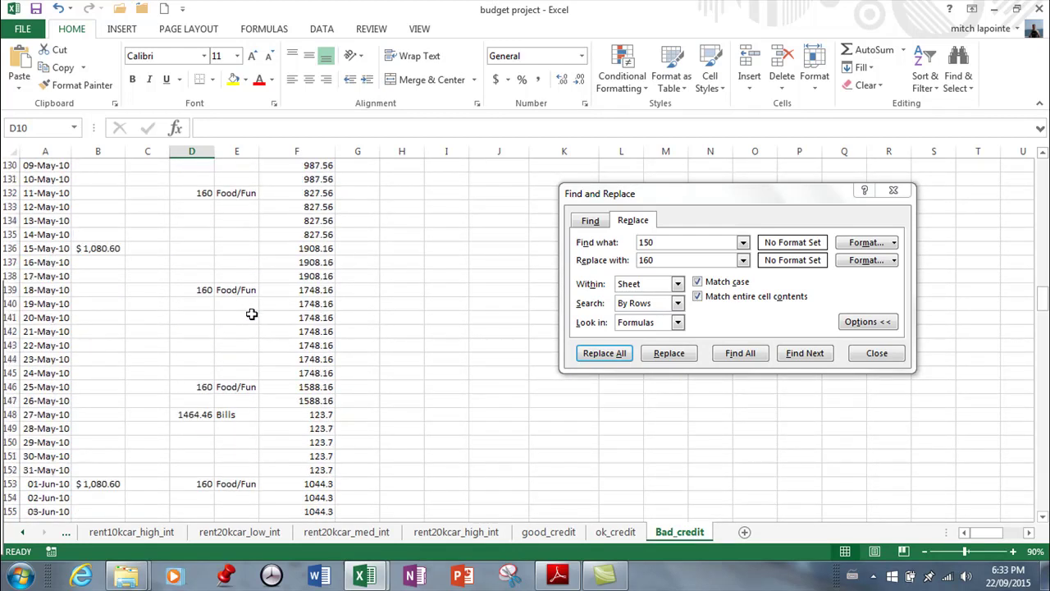
pyautogui.scroll(20, 251, 315)
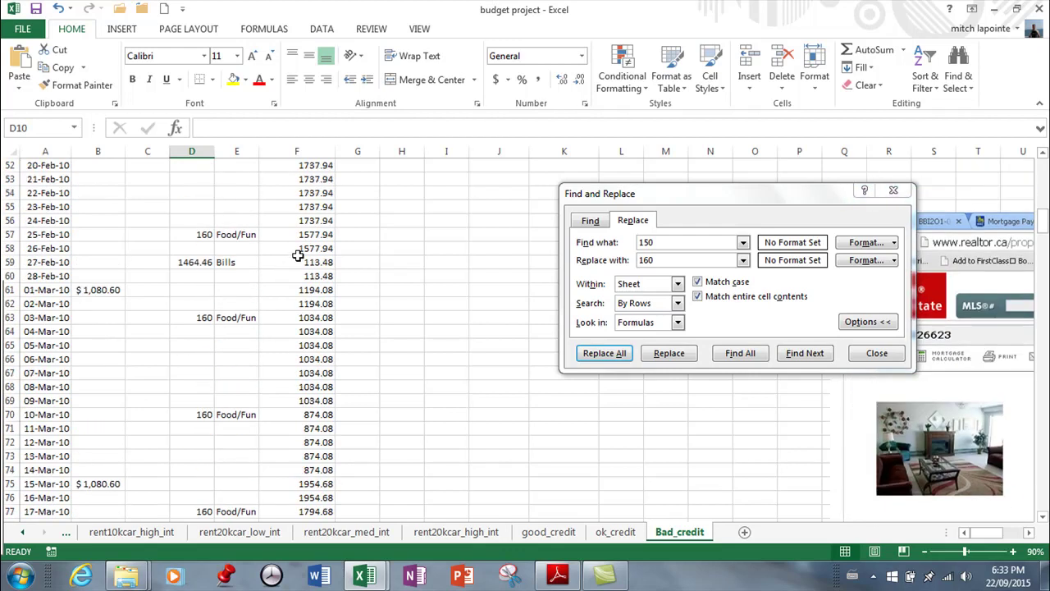
pyautogui.scroll(6, 297, 255)
# Replace all cells containing exactly 160 with 170 on the Bad_credit sheet.
pyautogui.click(659, 242)
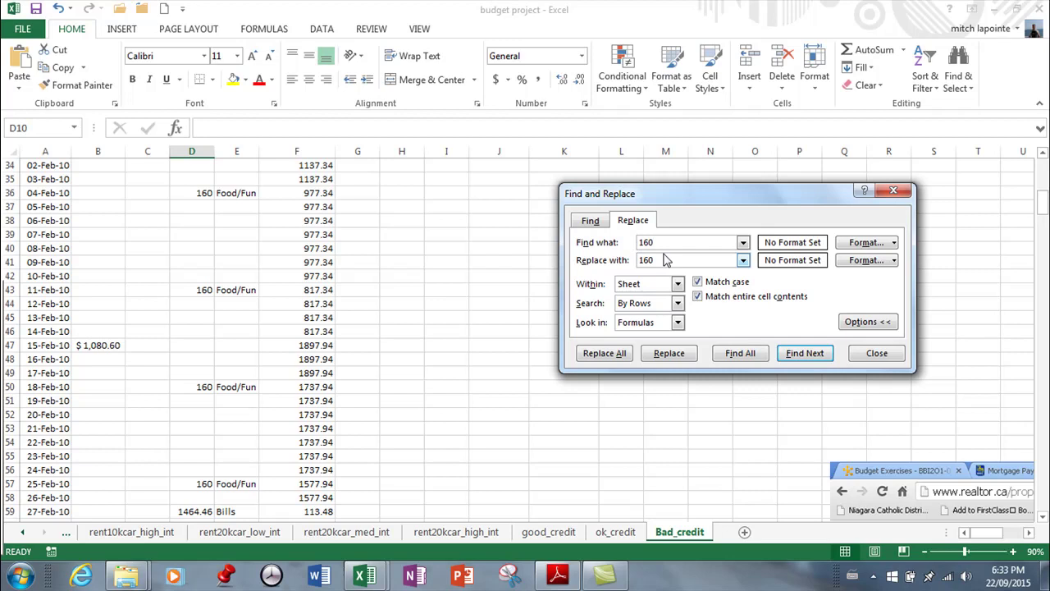
pyautogui.doubleClick(663, 260)
pyautogui.write('170')
pyautogui.click(598, 360)
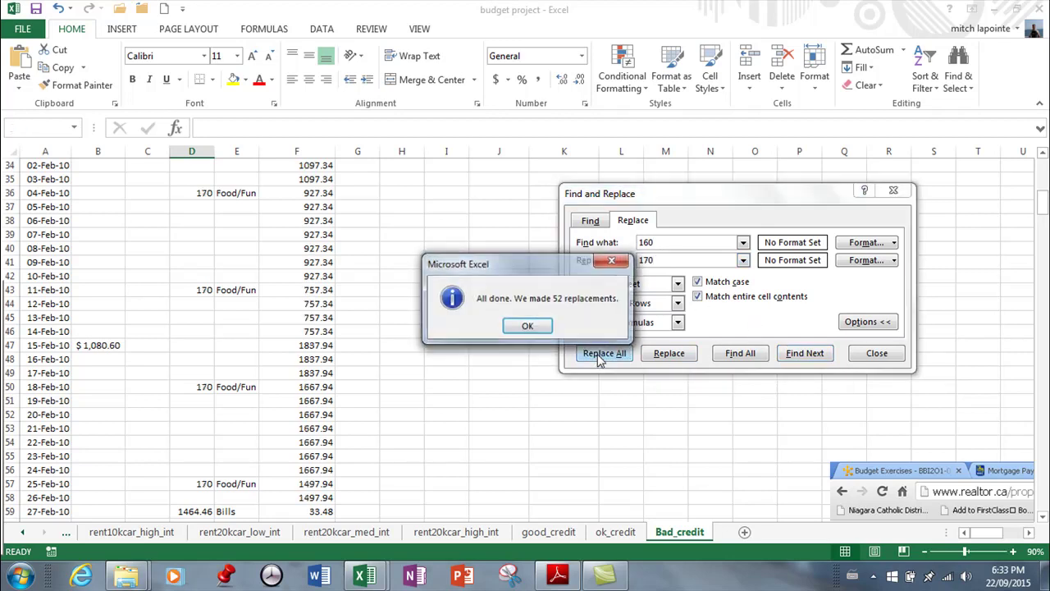
pyautogui.click(529, 326)
# Check the running balance through the end of April and undo the replacement of 160 with 170.
pyautogui.click(438, 313)
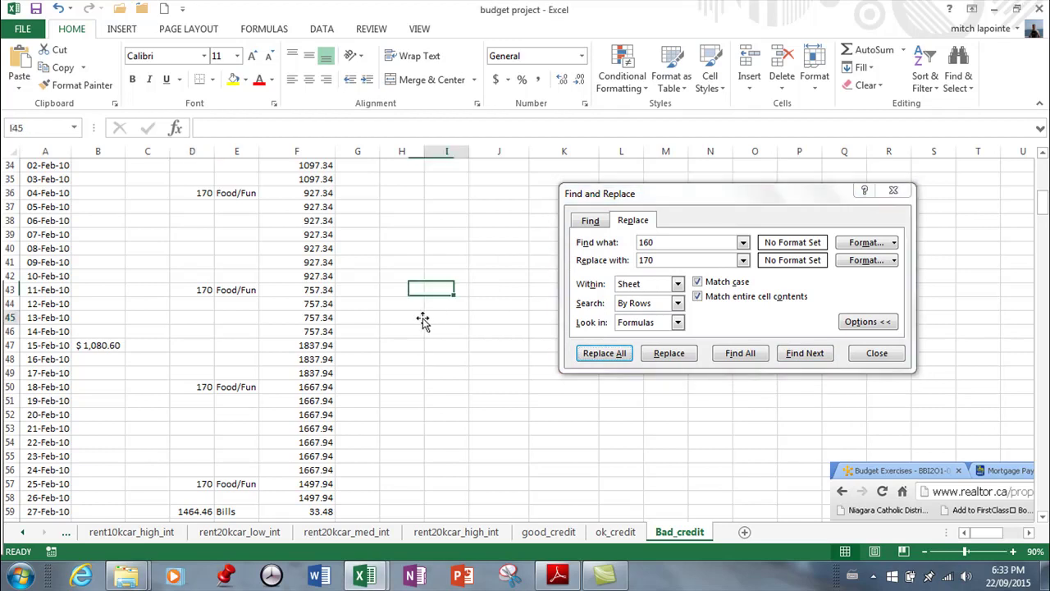
pyautogui.scroll(-6, 403, 356)
pyautogui.scroll(-4, 388, 378)
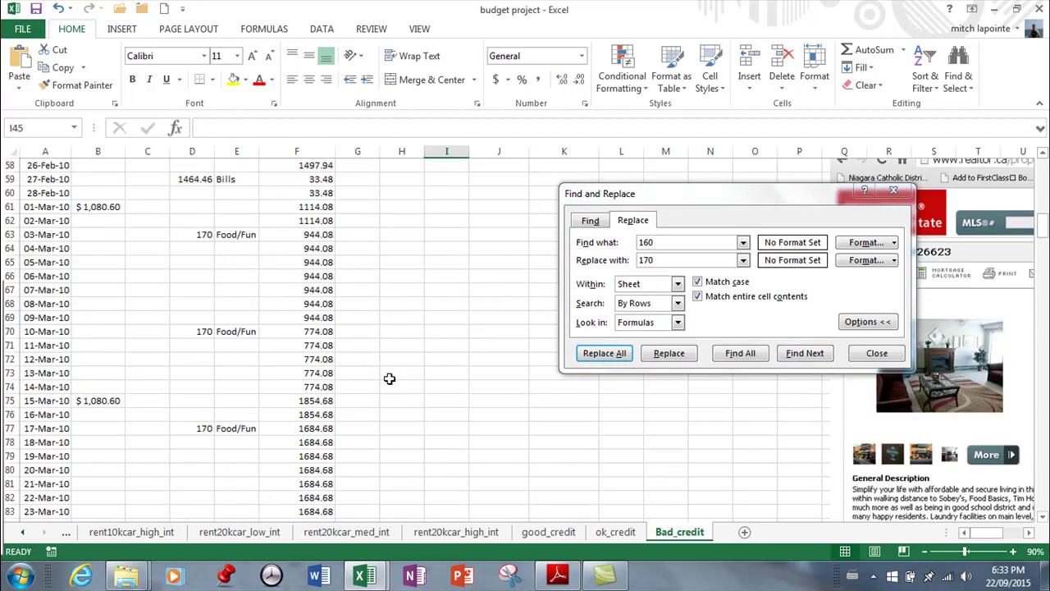
pyautogui.scroll(-9, 391, 378)
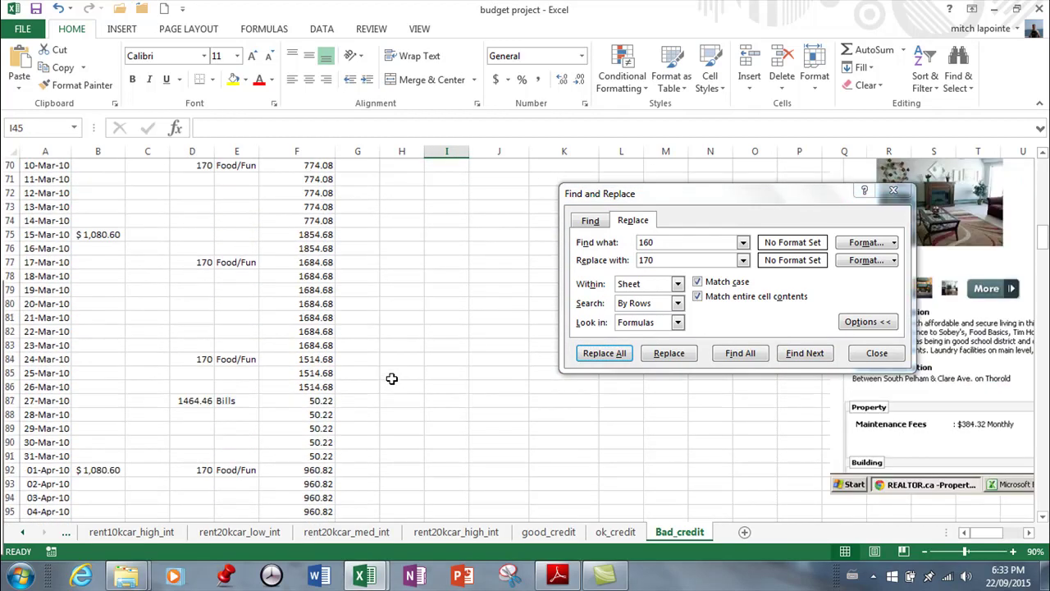
pyautogui.scroll(-2, 395, 378)
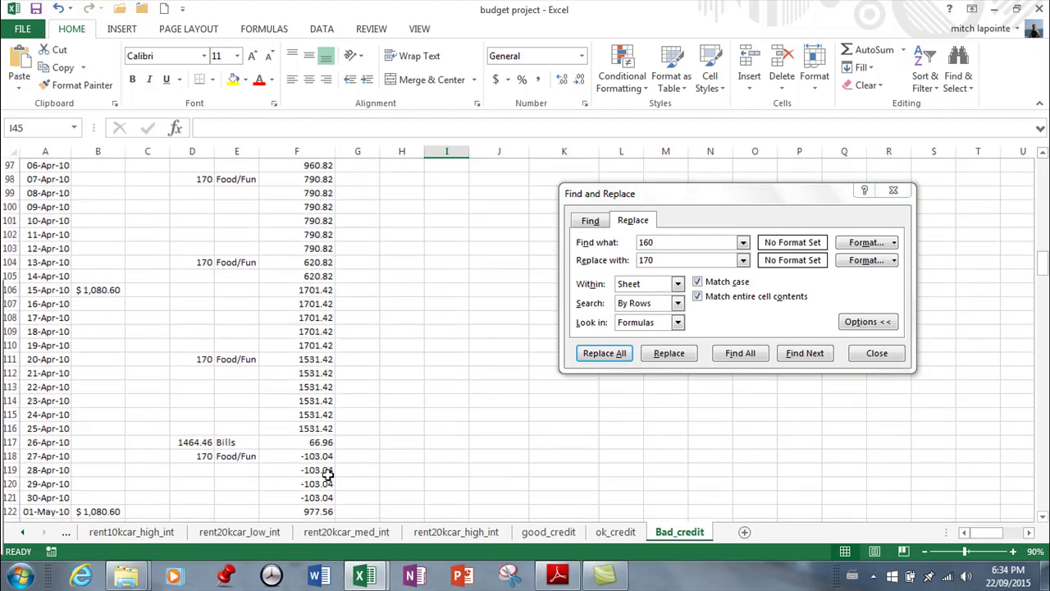
pyautogui.click(876, 352)
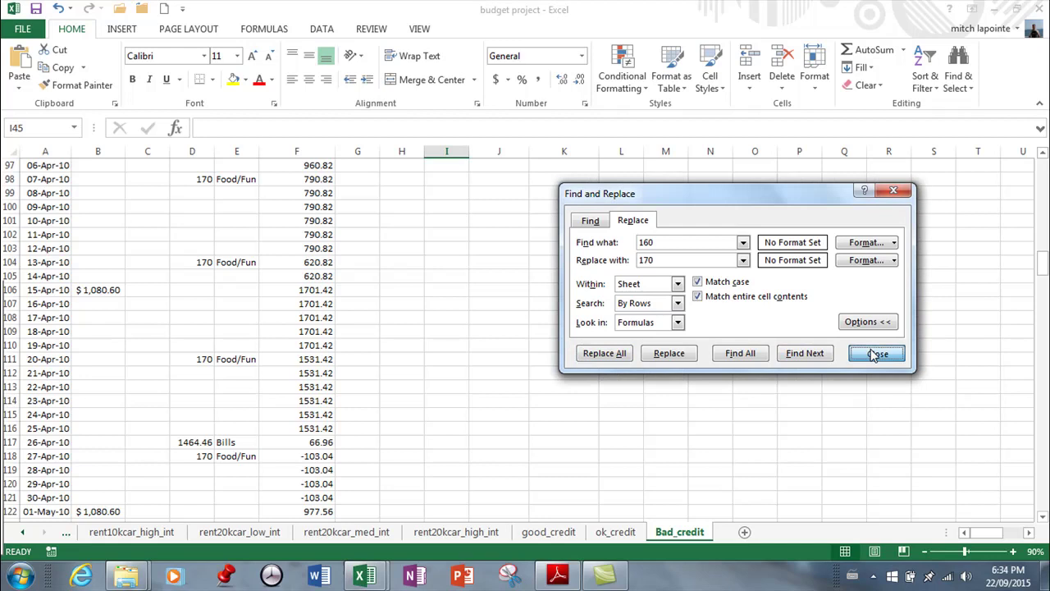
pyautogui.click(58, 8)
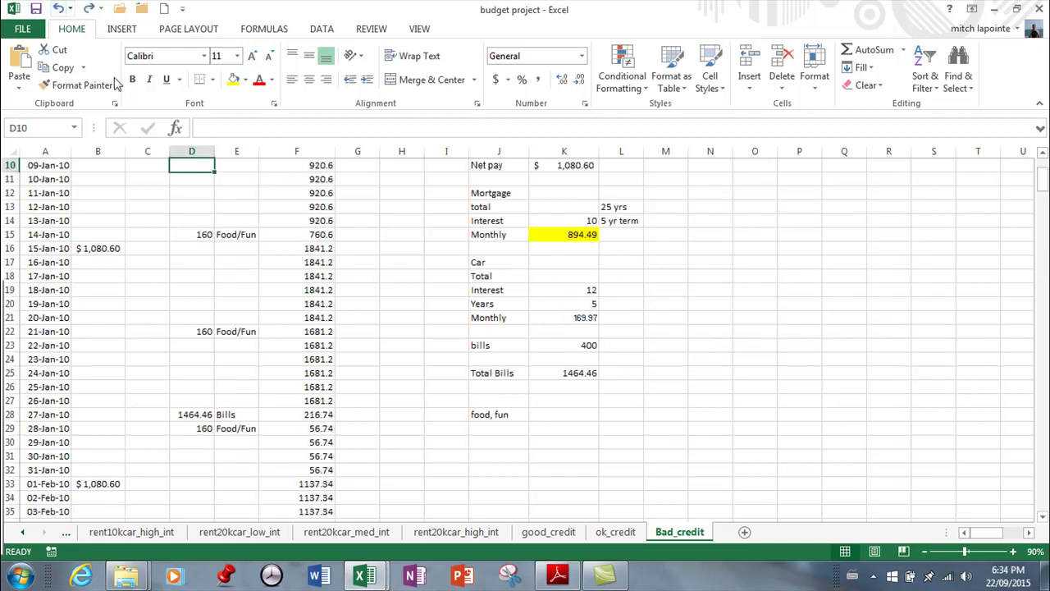